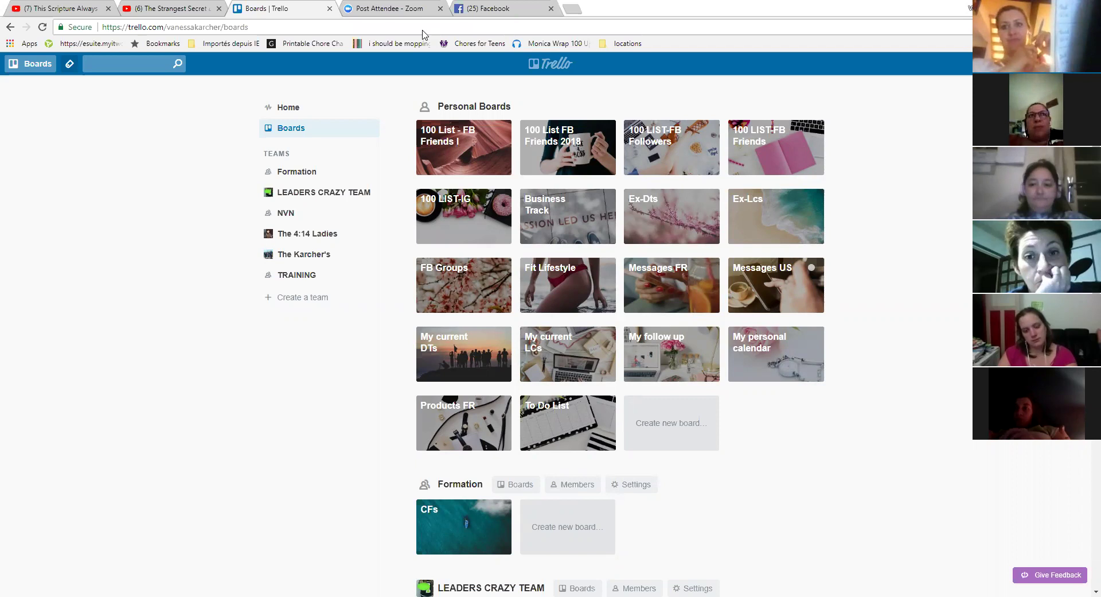
# Open the CFs board of the Formation team, dismissing any new-list prompt.
pyautogui.scroll(-3, 194, 422)
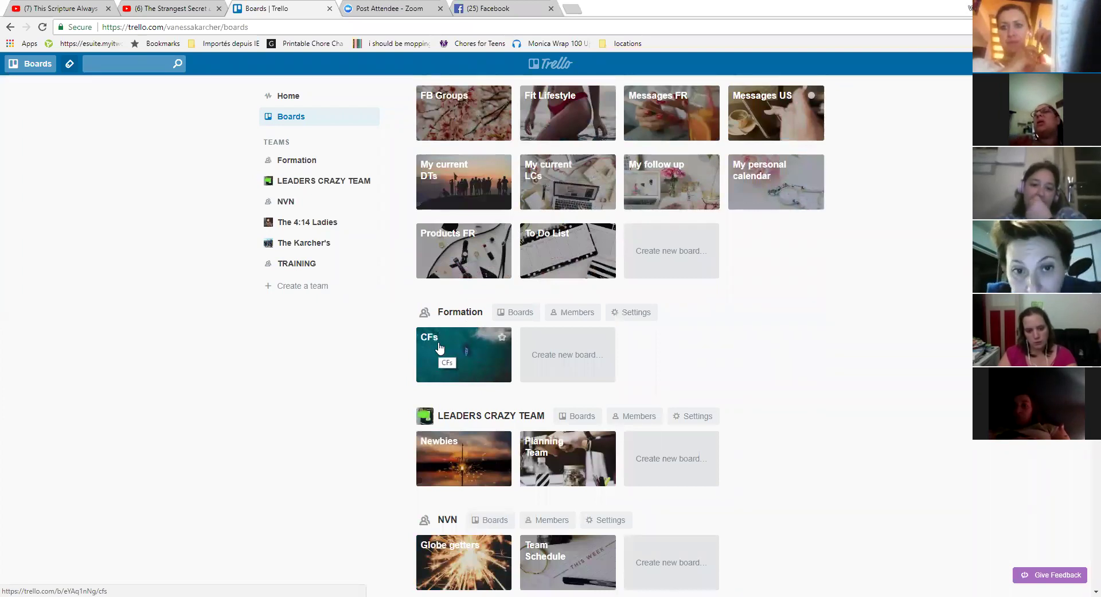
pyautogui.scroll(3, 560, 353)
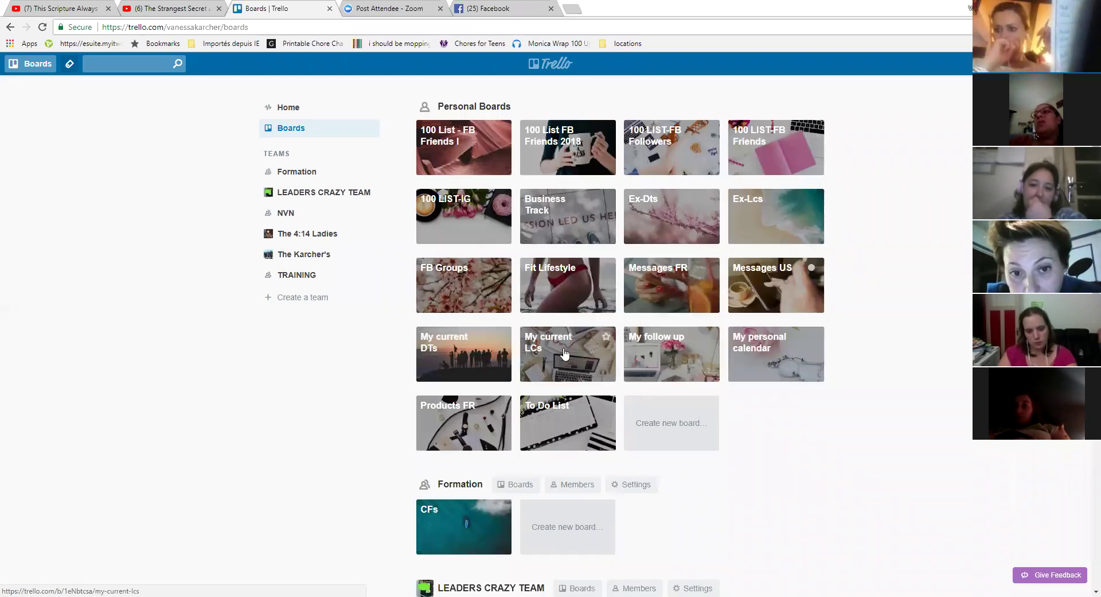
pyautogui.scroll(-3, 576, 349)
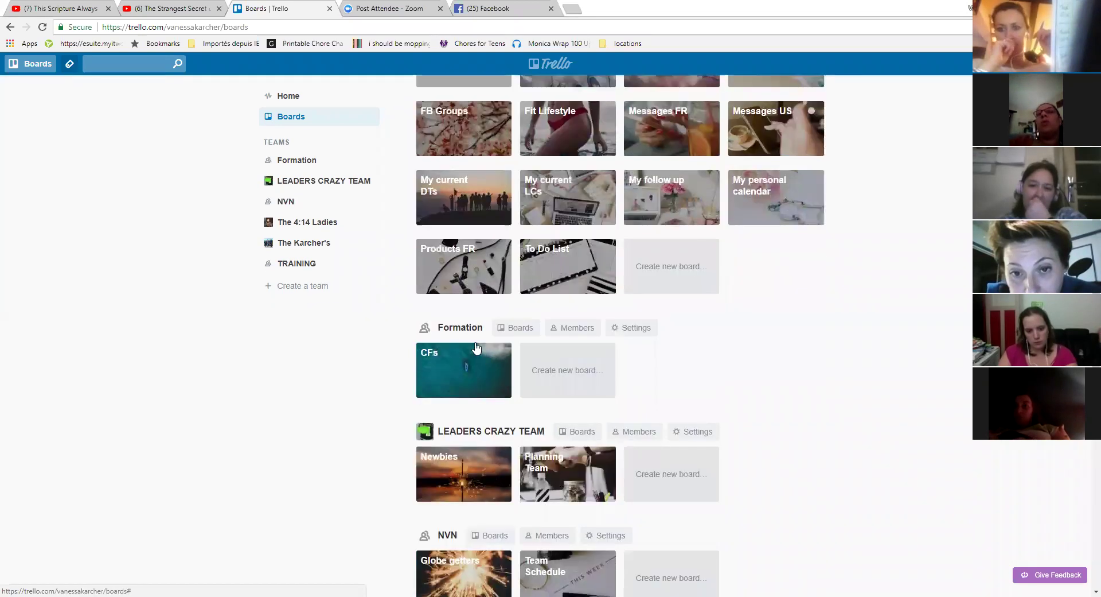
pyautogui.click(474, 357)
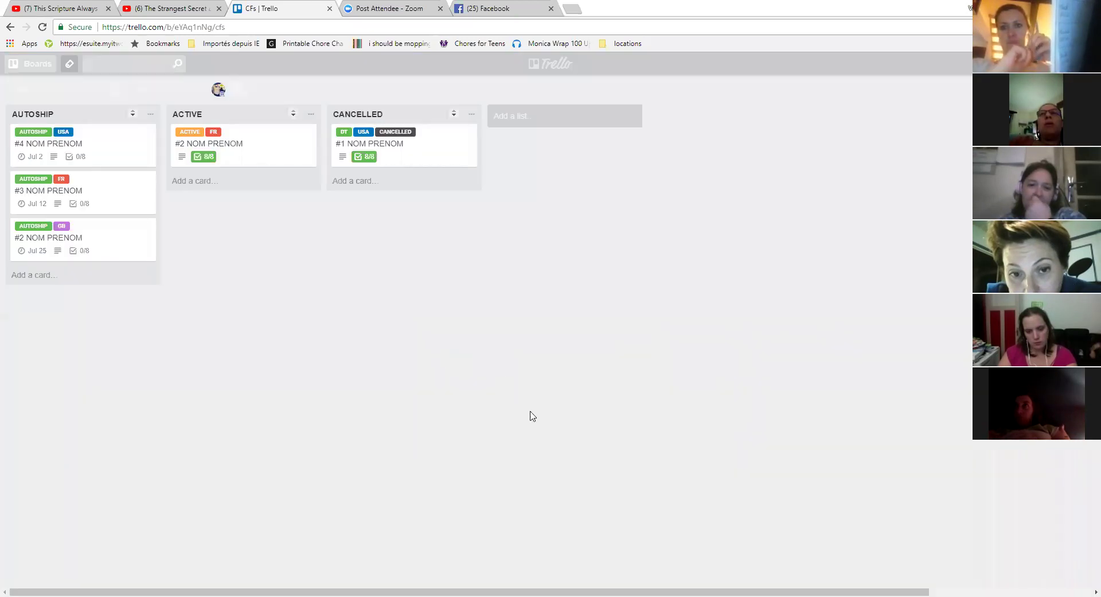
pyautogui.doubleClick(532, 415)
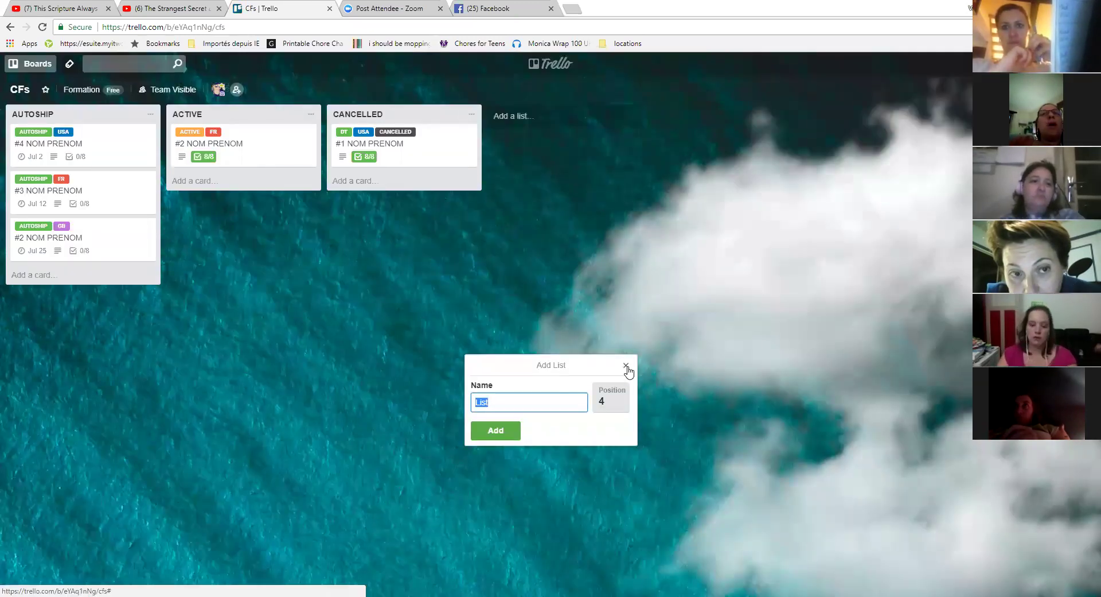
pyautogui.click(626, 366)
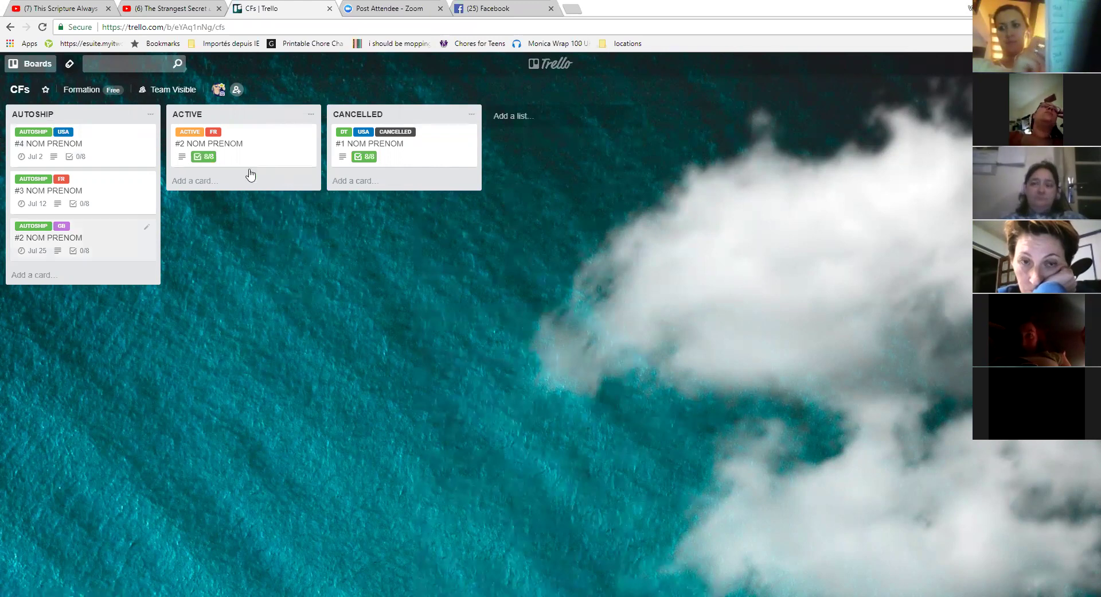
# Create a pink CANADA label on the #4 NOM PRENOM card in the AUTOSHIP list.
pyautogui.click(102, 146)
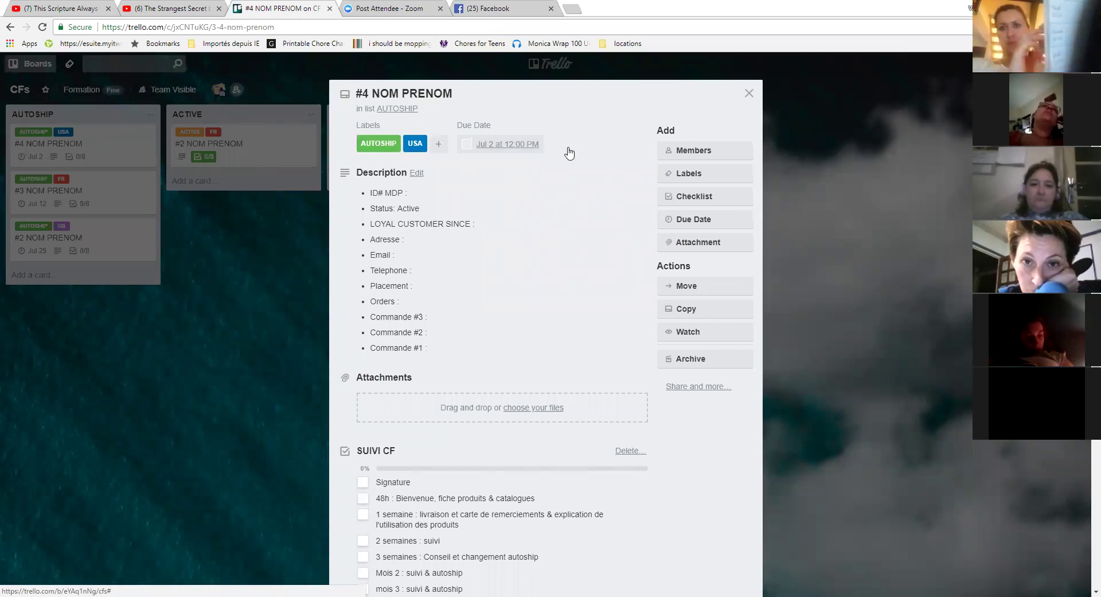
pyautogui.click(716, 176)
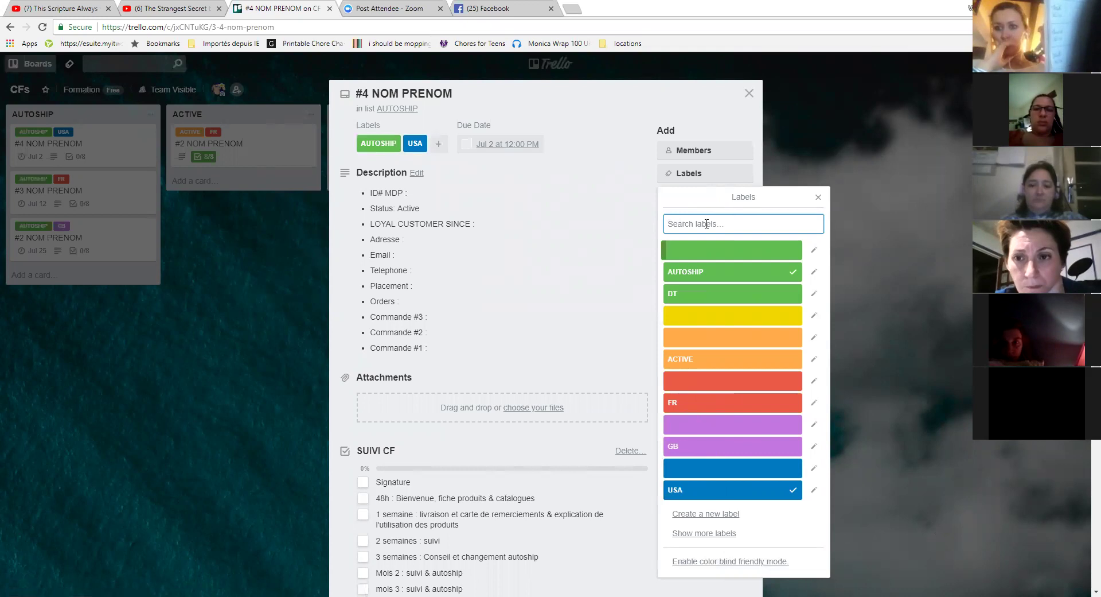
pyautogui.write('CANADA')
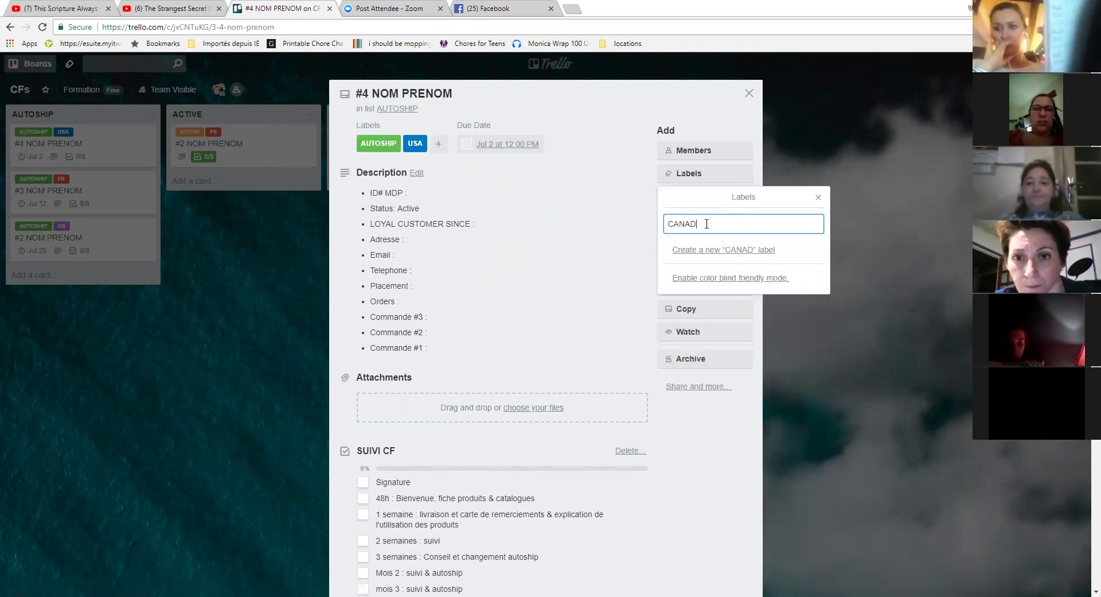
pyautogui.click(725, 249)
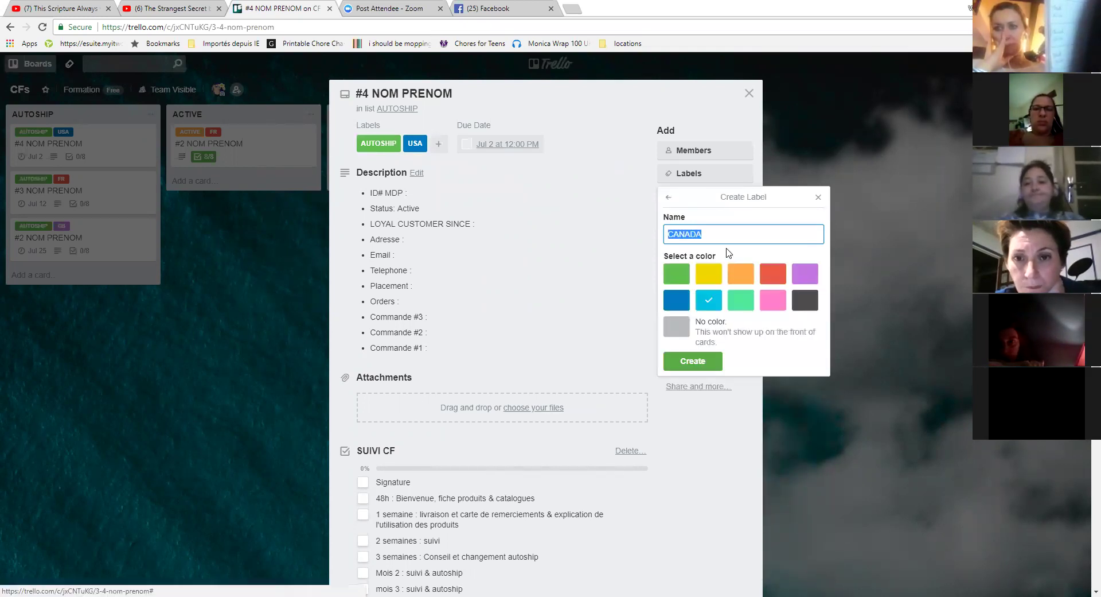
pyautogui.click(773, 300)
pyautogui.click(701, 361)
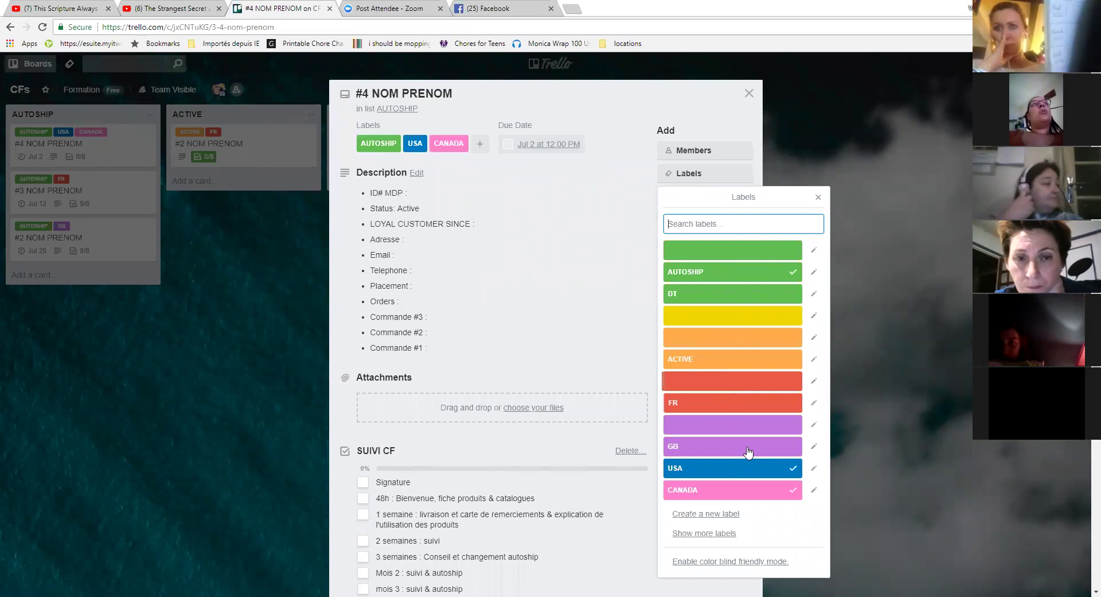
# Clear the labels from the #4 NOM PRENOM card, reapply only AUTOSHIP and CANADA, and close the card.
pyautogui.click(794, 491)
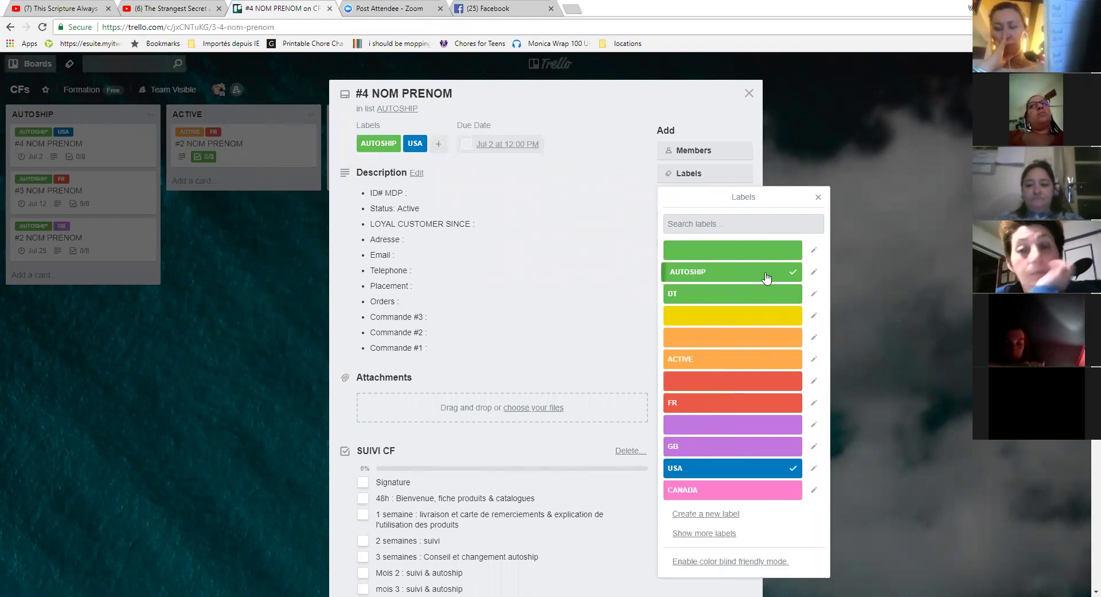
pyautogui.click(694, 272)
pyautogui.click(791, 467)
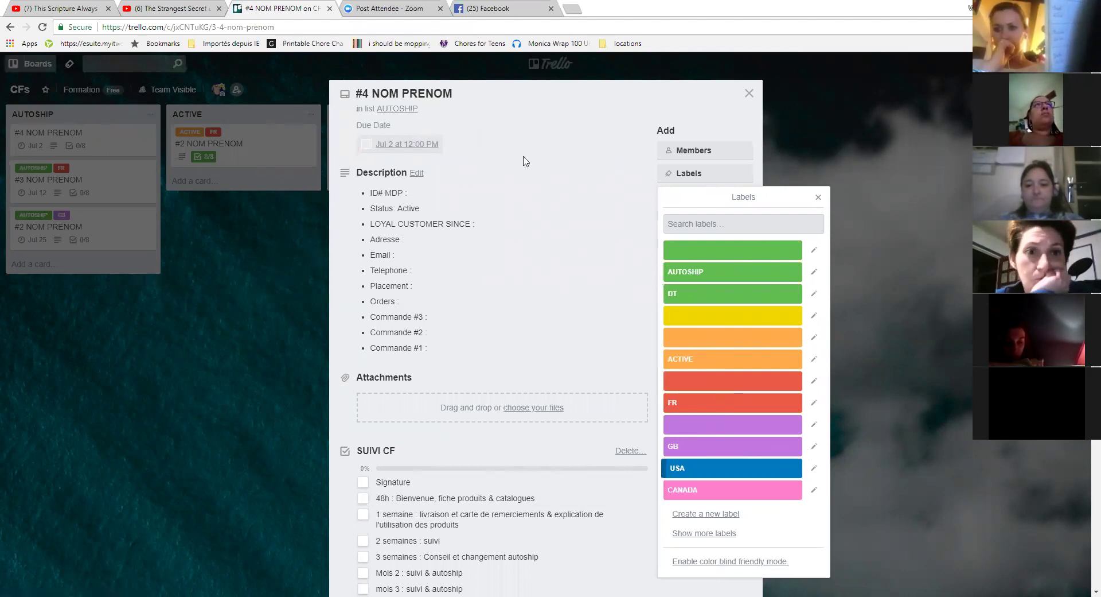
pyautogui.click(742, 281)
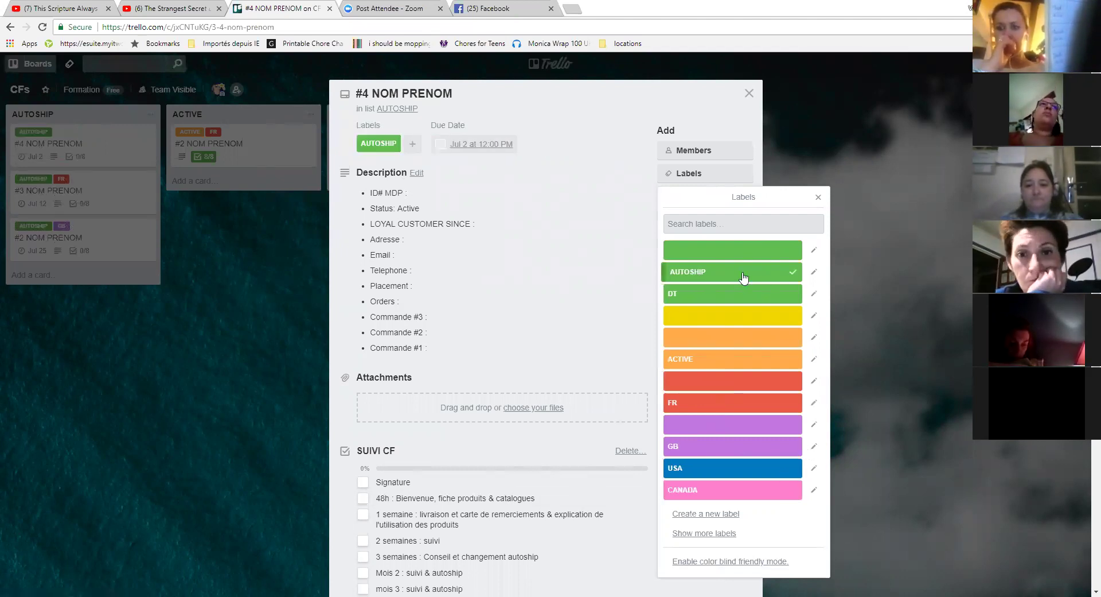
pyautogui.click(773, 497)
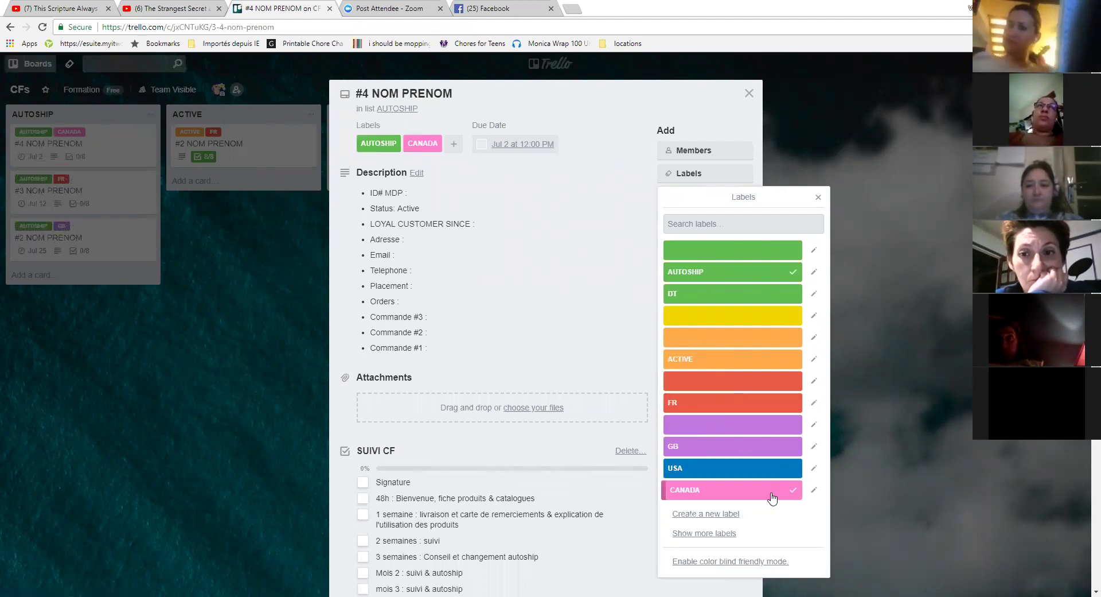
pyautogui.click(819, 198)
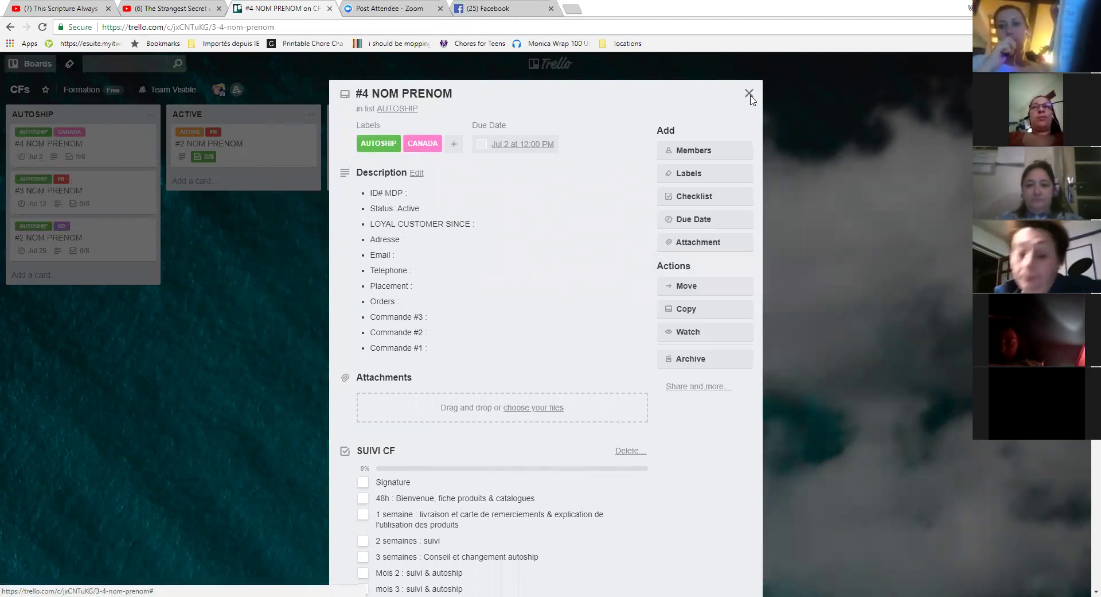
pyautogui.click(749, 93)
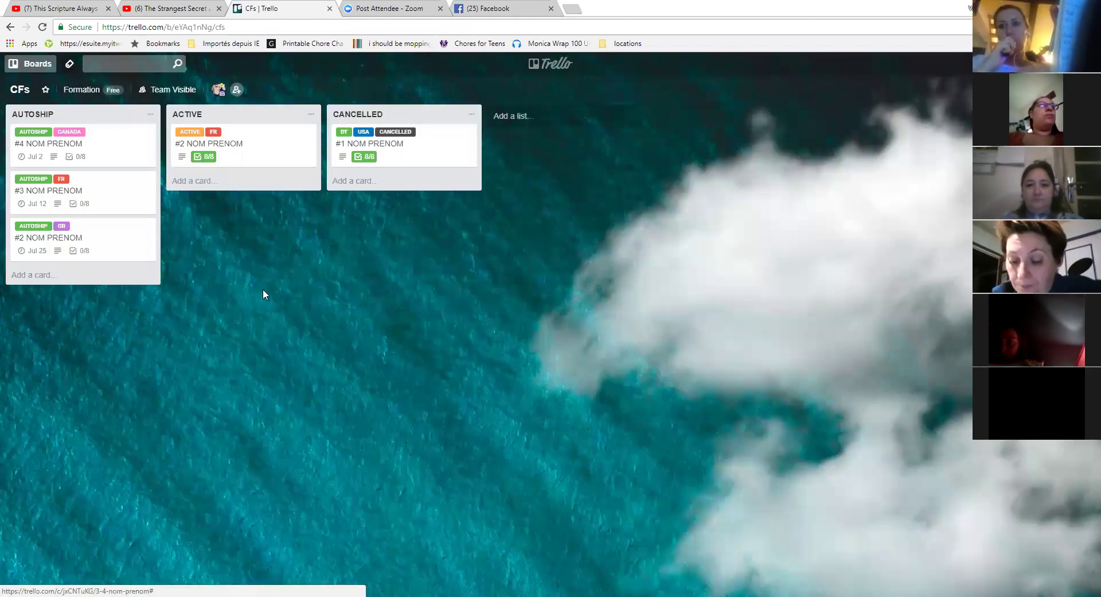
# Add a "Notes :" line below Commande #1 in the description of the #4 NOM PRENOM card and save it.
pyautogui.click(103, 151)
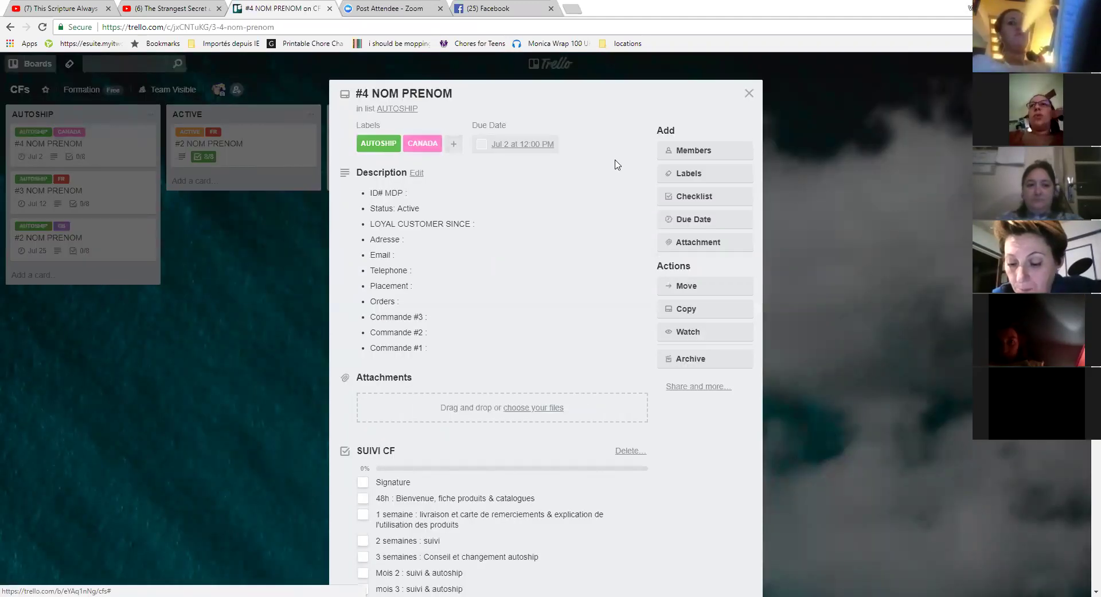
pyautogui.click(283, 210)
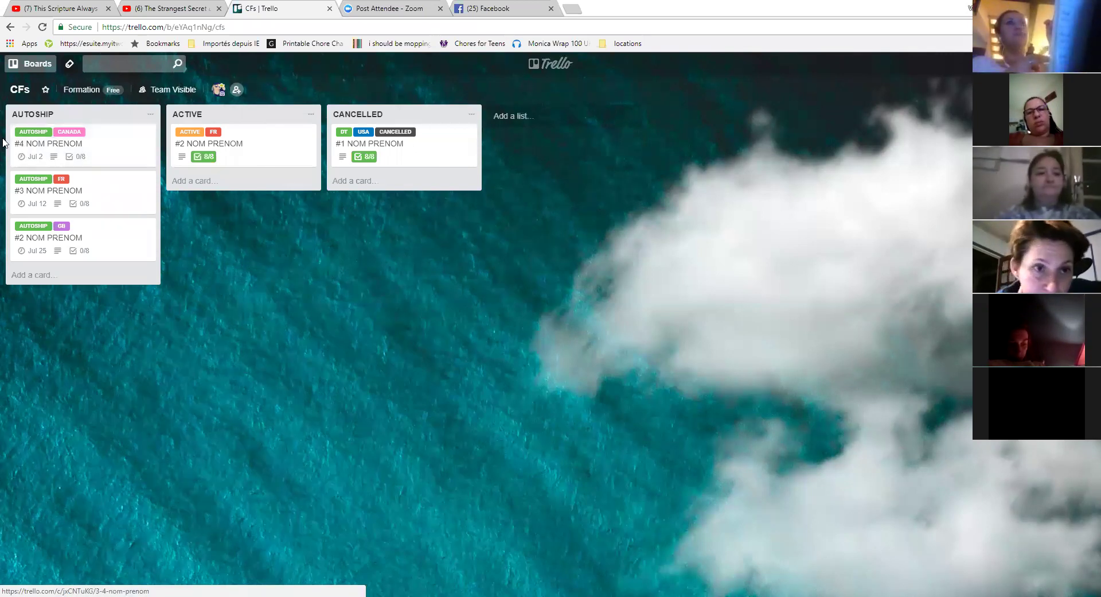
pyautogui.click(112, 147)
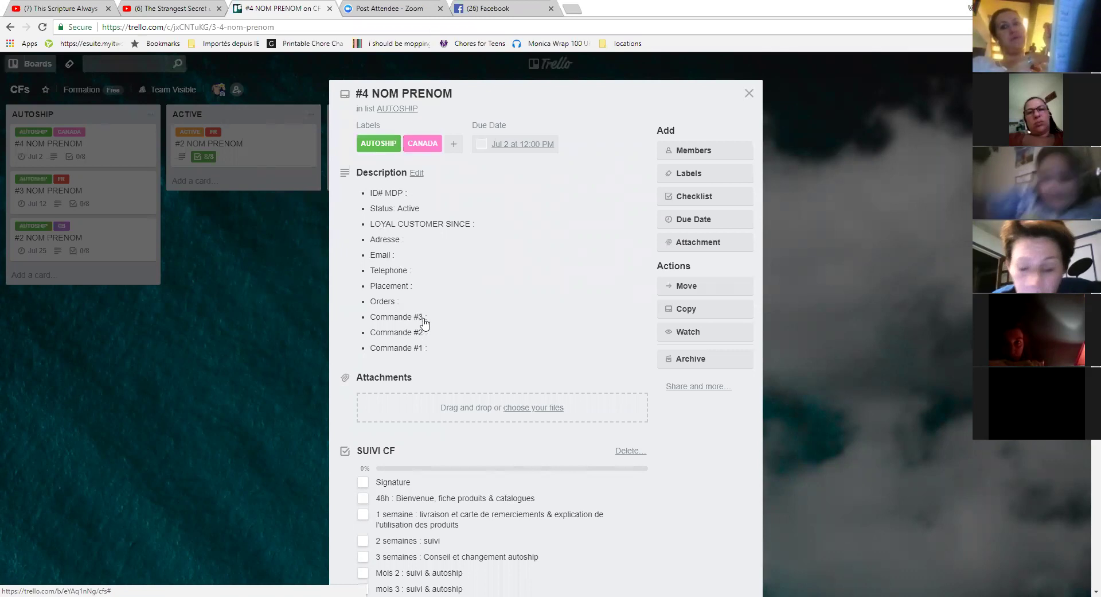
pyautogui.click(442, 351)
pyautogui.hotkey('ctrl', 'a')
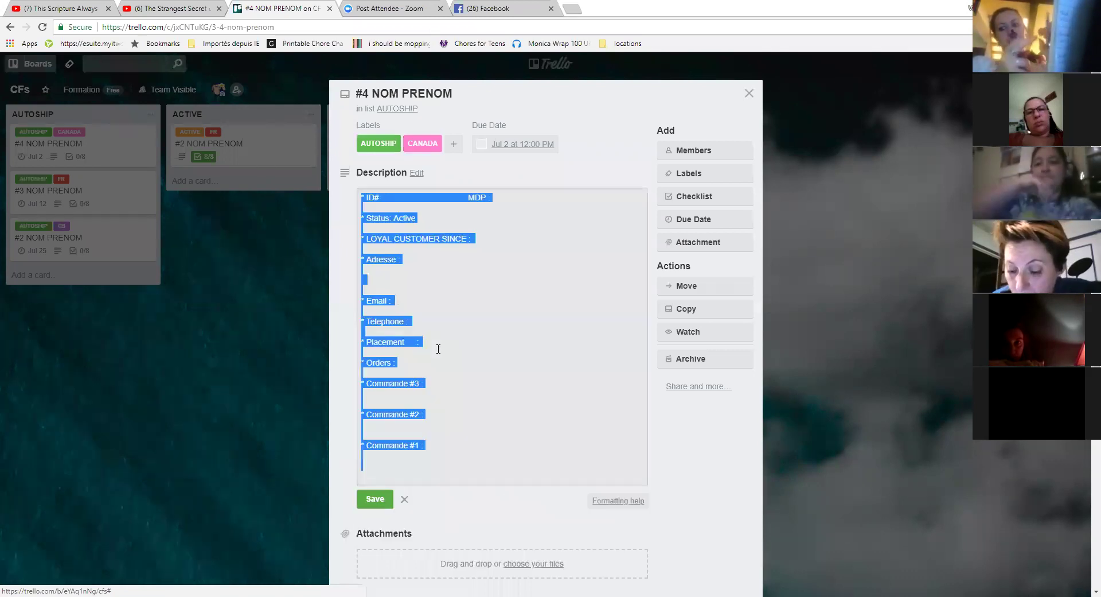
pyautogui.click(415, 462)
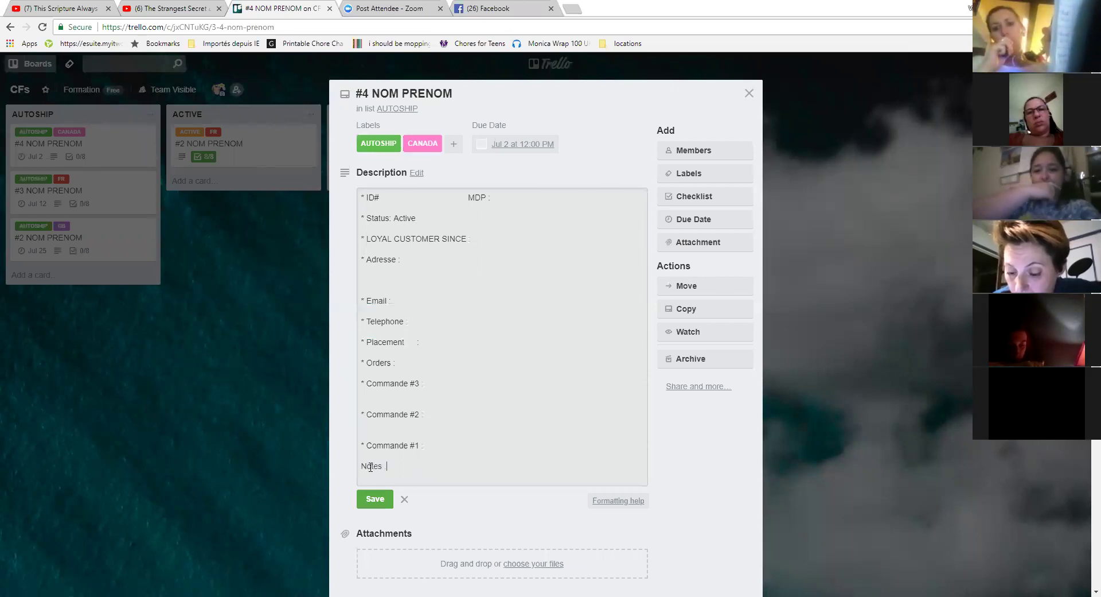
pyautogui.click(373, 499)
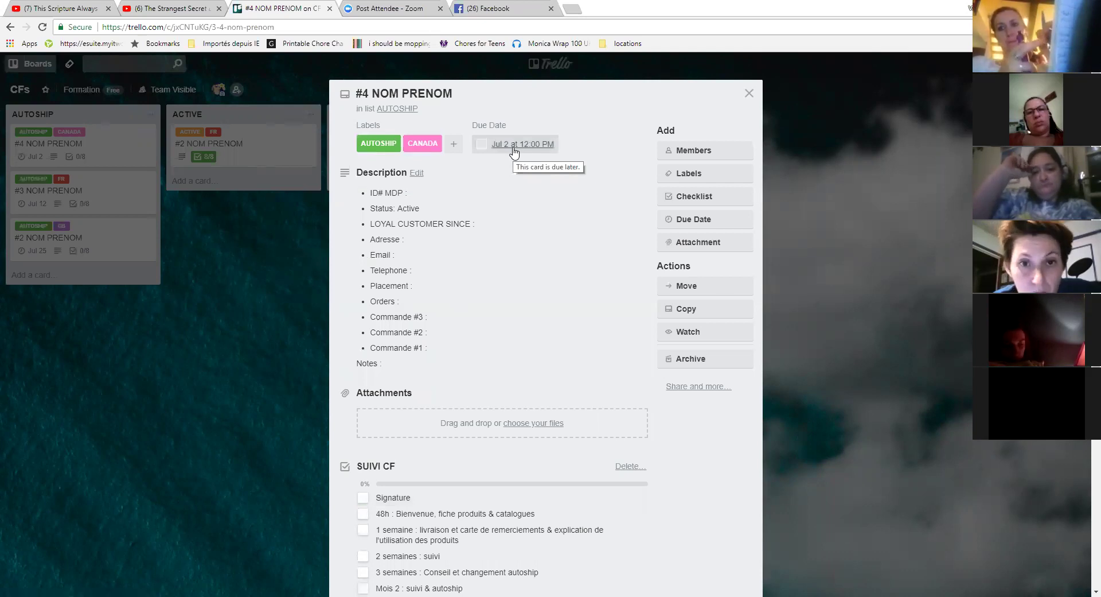
# Save the due date as 7/2/2018 at 12:00 PM and check off the Signature, 48h and 1 semaine items in the SUIVI CF checklist.
pyautogui.click(535, 147)
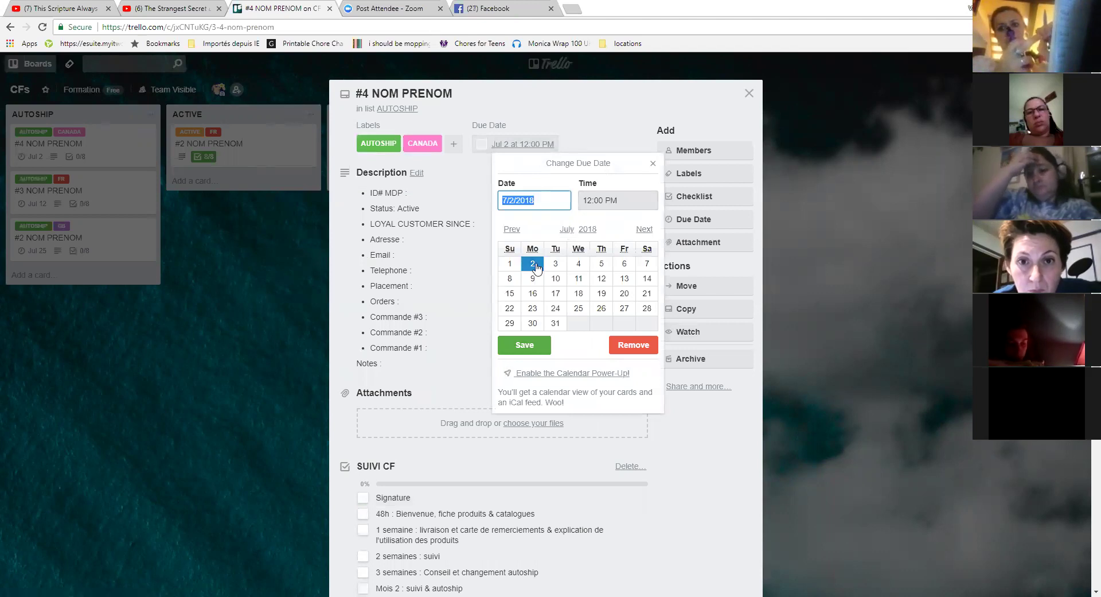
pyautogui.click(524, 345)
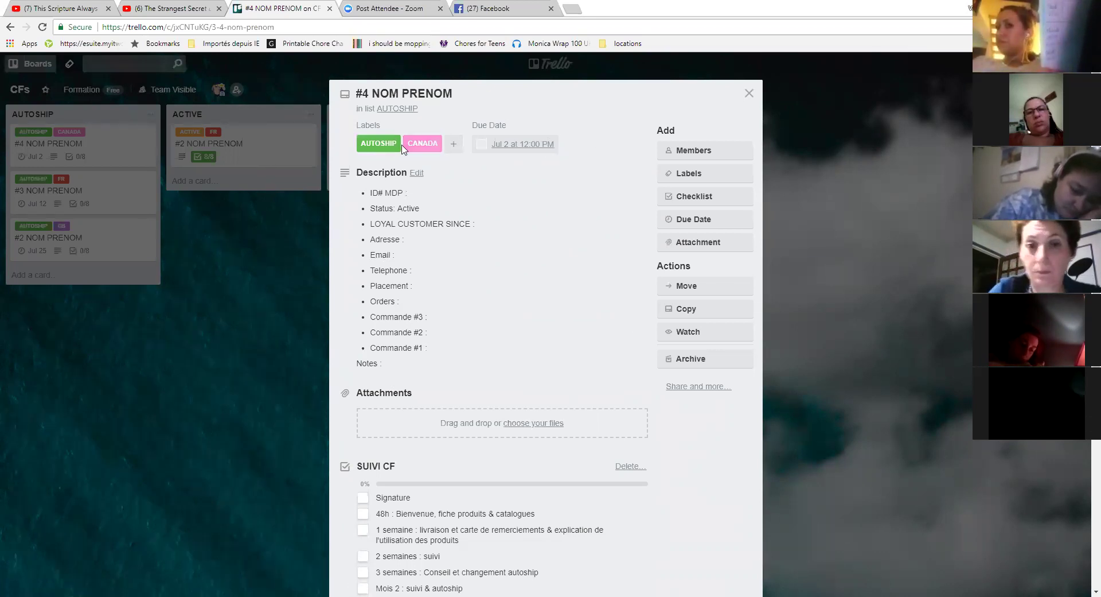
pyautogui.scroll(-4, 559, 278)
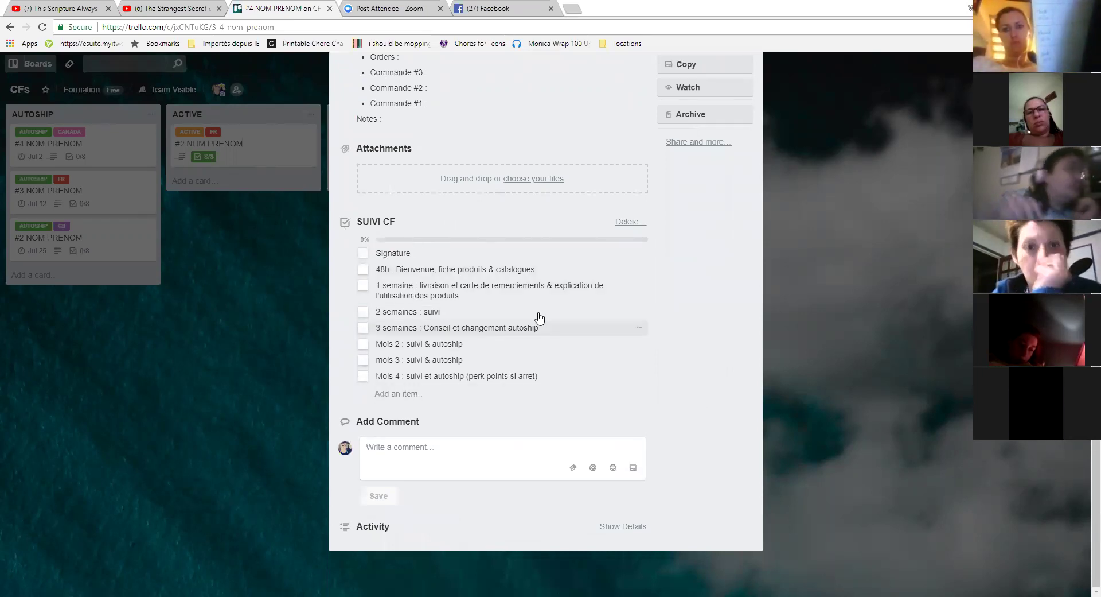
pyautogui.click(363, 270)
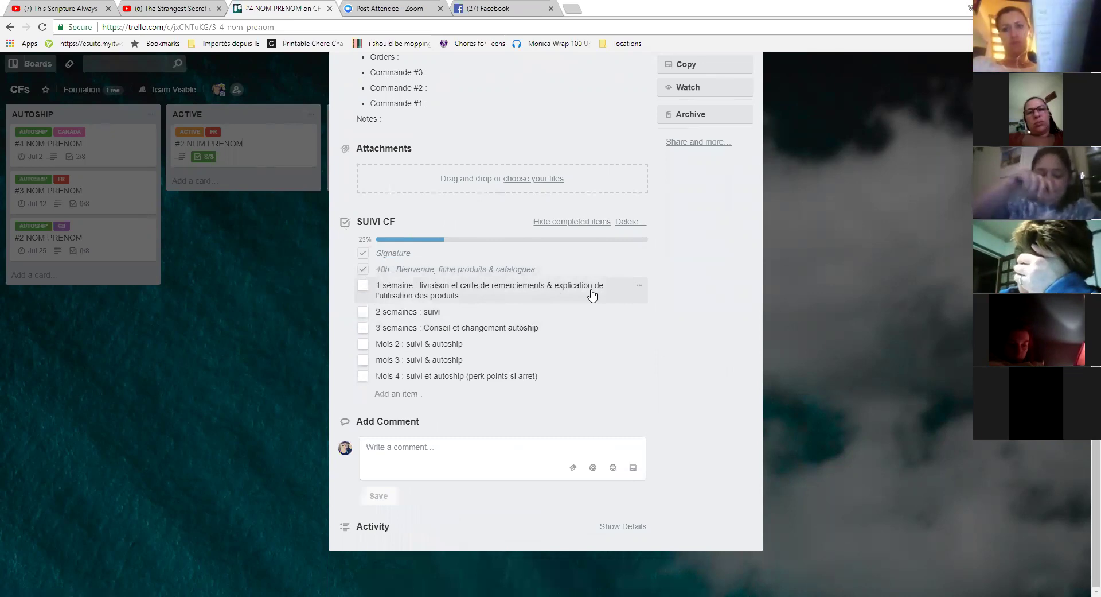
pyautogui.click(367, 289)
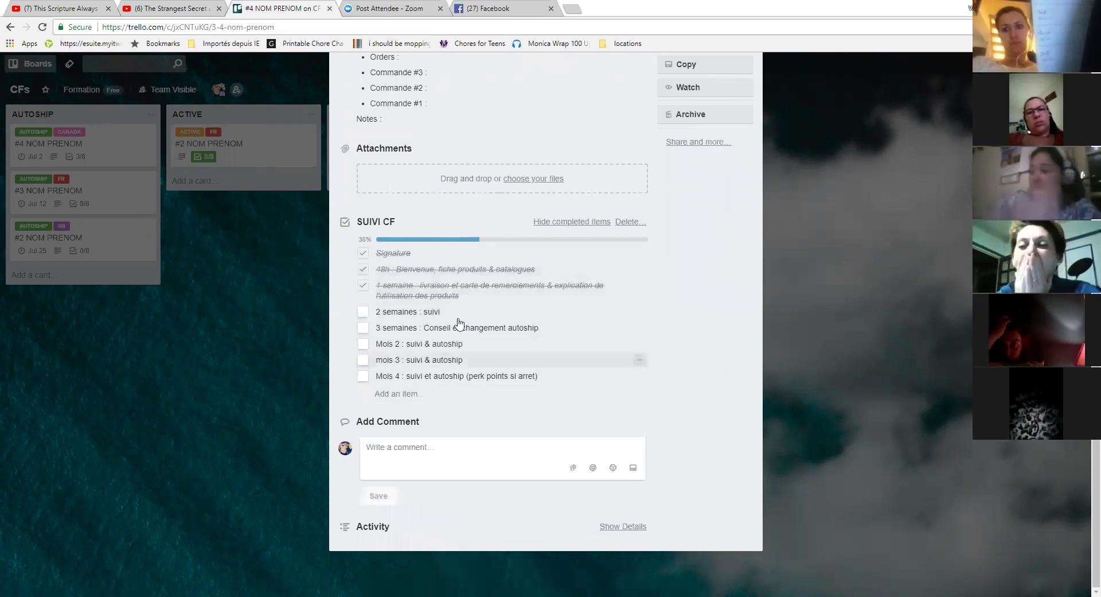
# Review the card's description fields, due date and SUIVI CF follow-up checklist.
pyautogui.scroll(4, 593, 320)
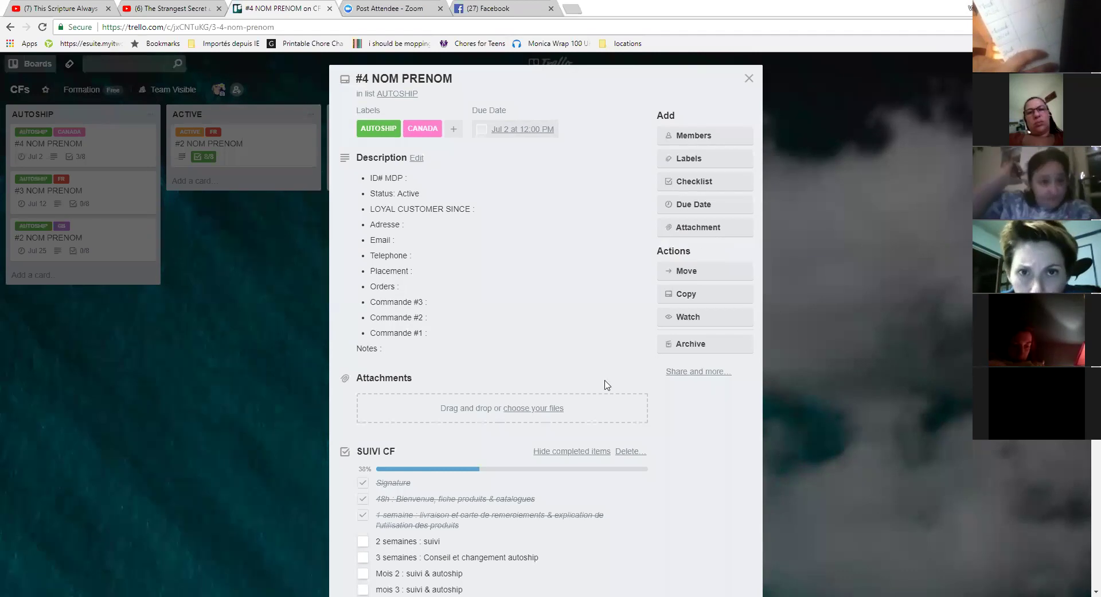
pyautogui.scroll(-3, 526, 331)
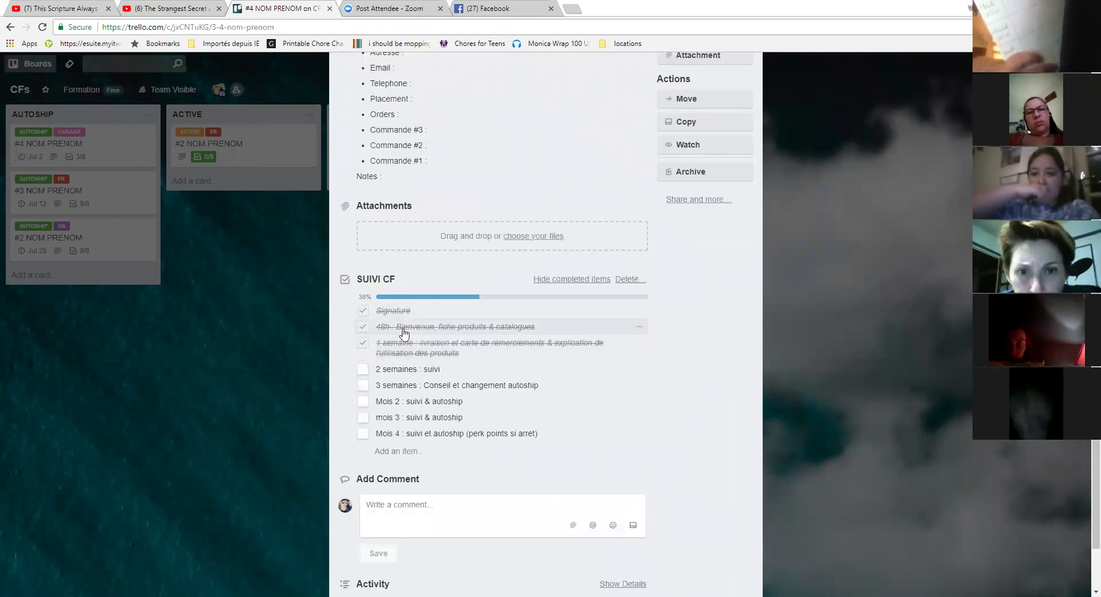
pyautogui.scroll(3, 474, 195)
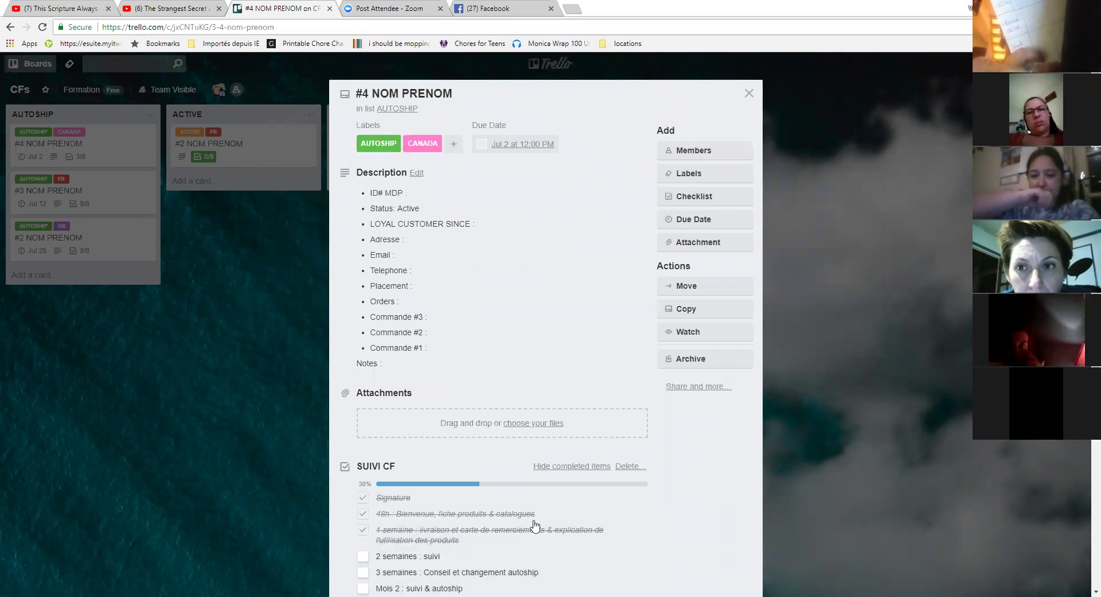
pyautogui.scroll(-1, 397, 491)
pyautogui.scroll(-2, 397, 491)
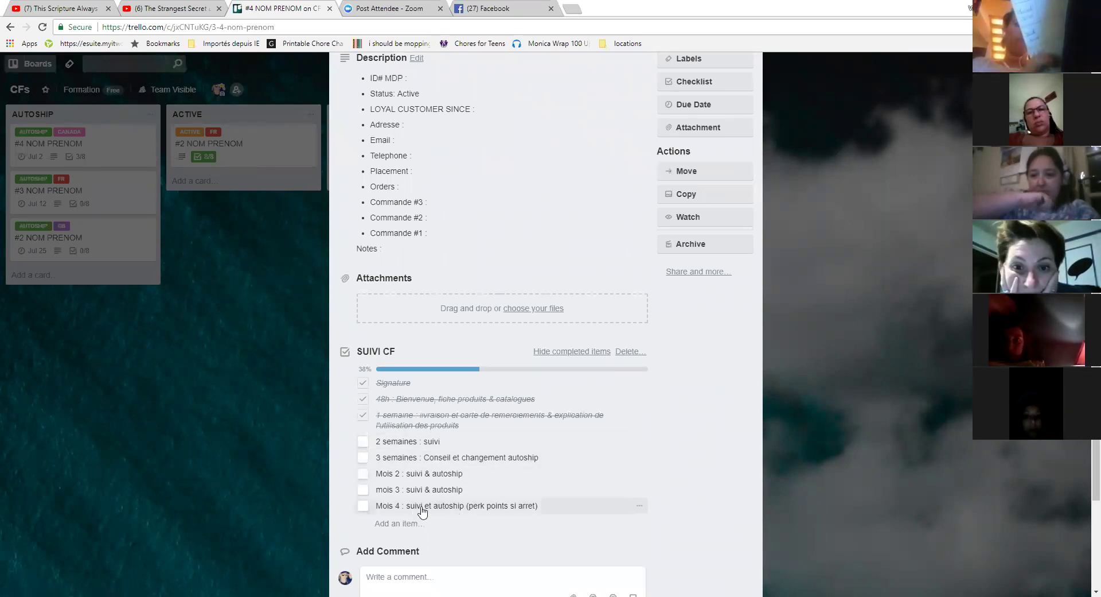
pyautogui.scroll(2, 536, 466)
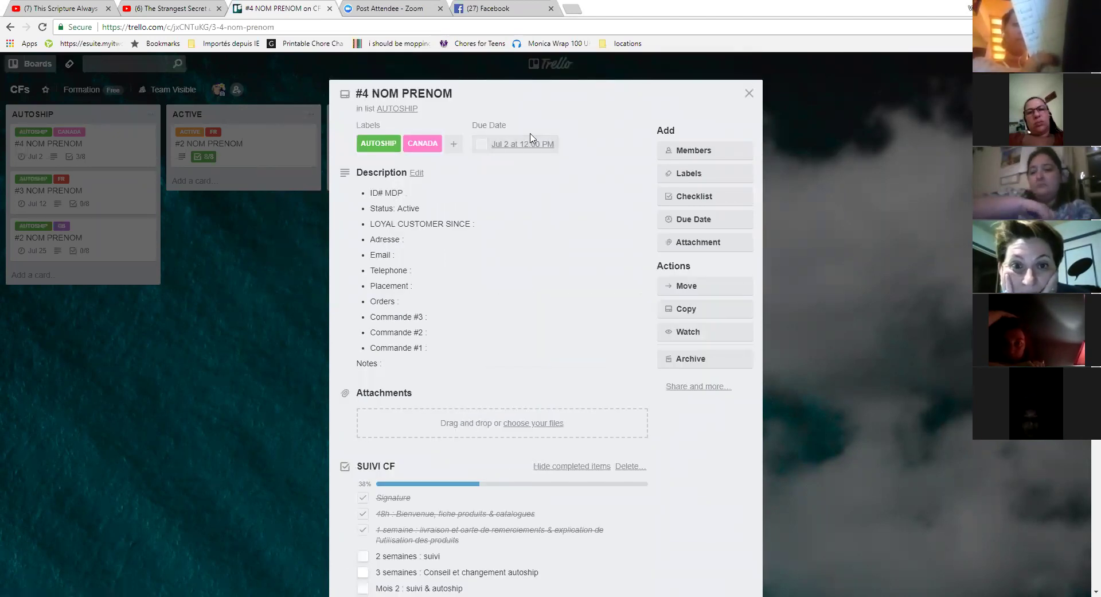
pyautogui.scroll(-4, 539, 363)
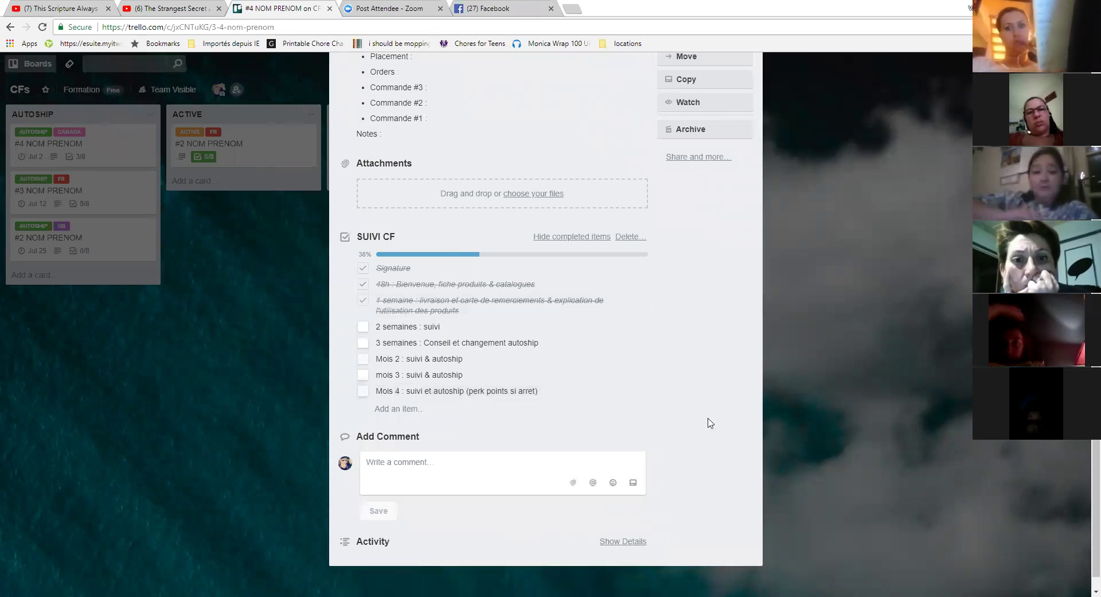
pyautogui.scroll(4, 709, 436)
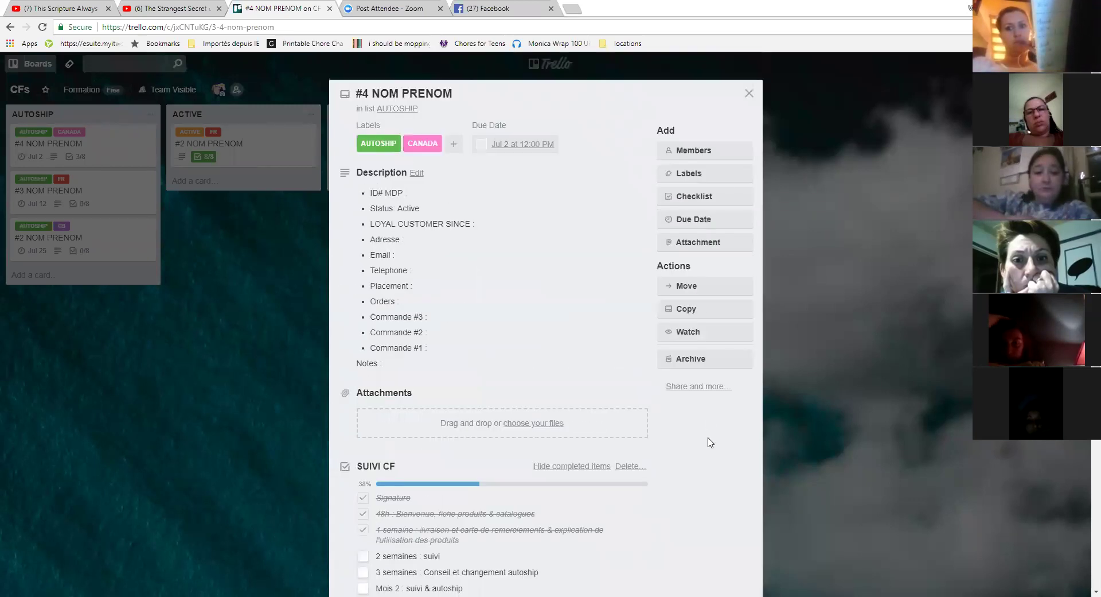
# Close the #4 NOM PRENOM card and add a card titled "#5 NOM PRENOM" to the AUTOSHIP list.
pyautogui.click(749, 94)
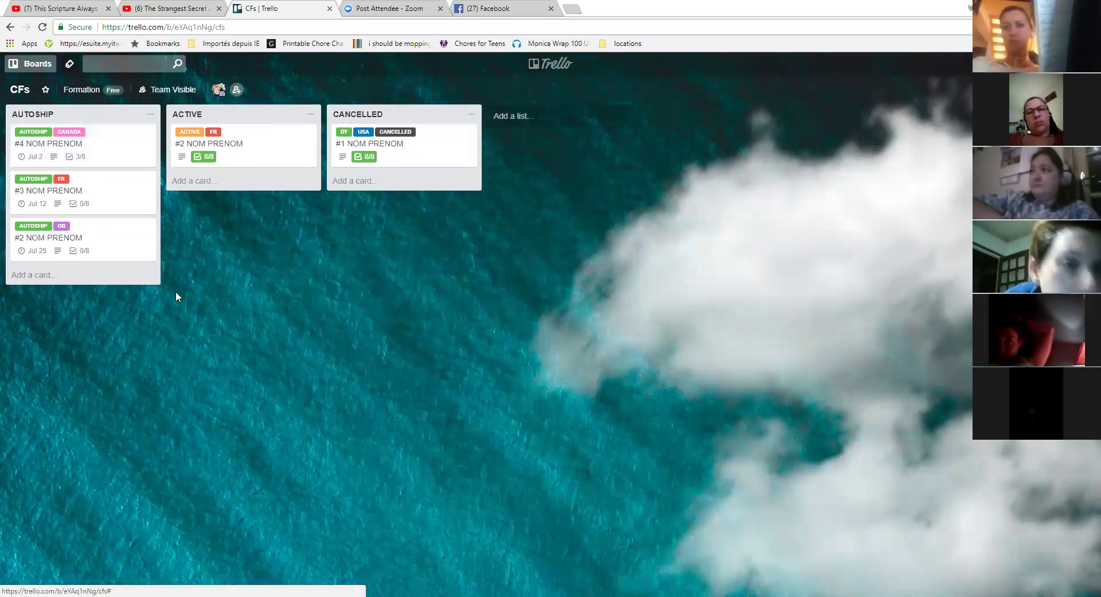
pyautogui.moveTo(109, 202)
pyautogui.mouseDown()
pyautogui.moveTo(108, 140)
pyautogui.moveTo(108, 195)
pyautogui.mouseUp()
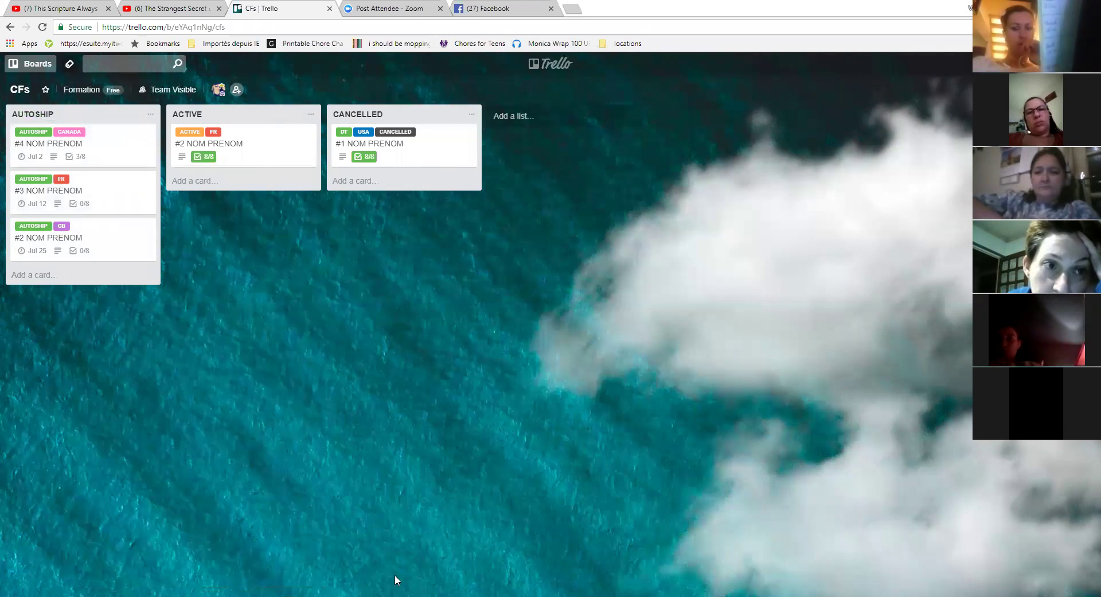
pyautogui.click(44, 277)
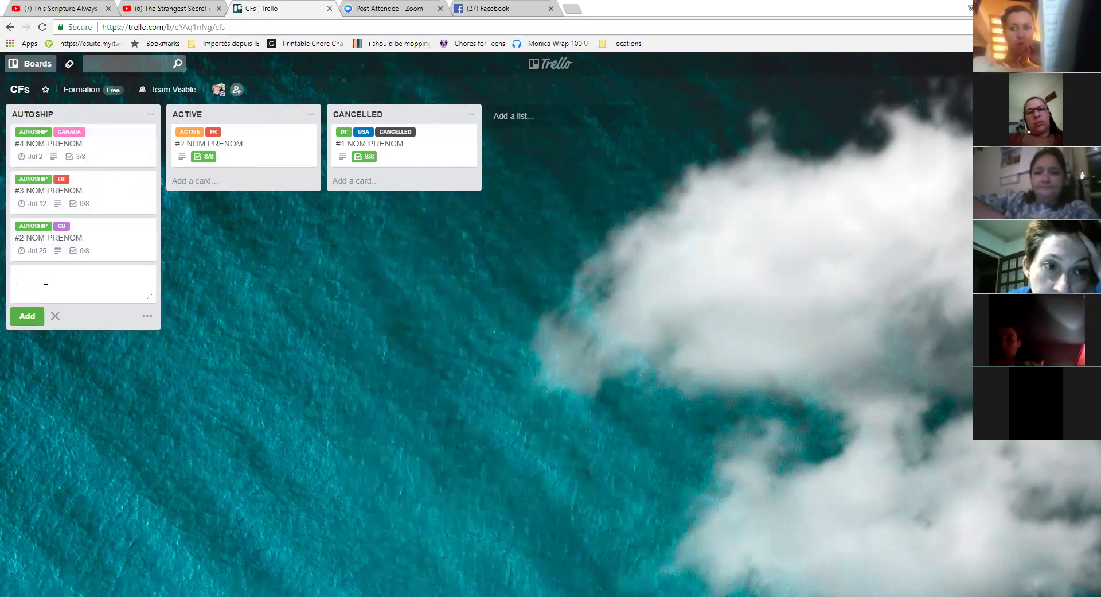
pyautogui.write('#5')
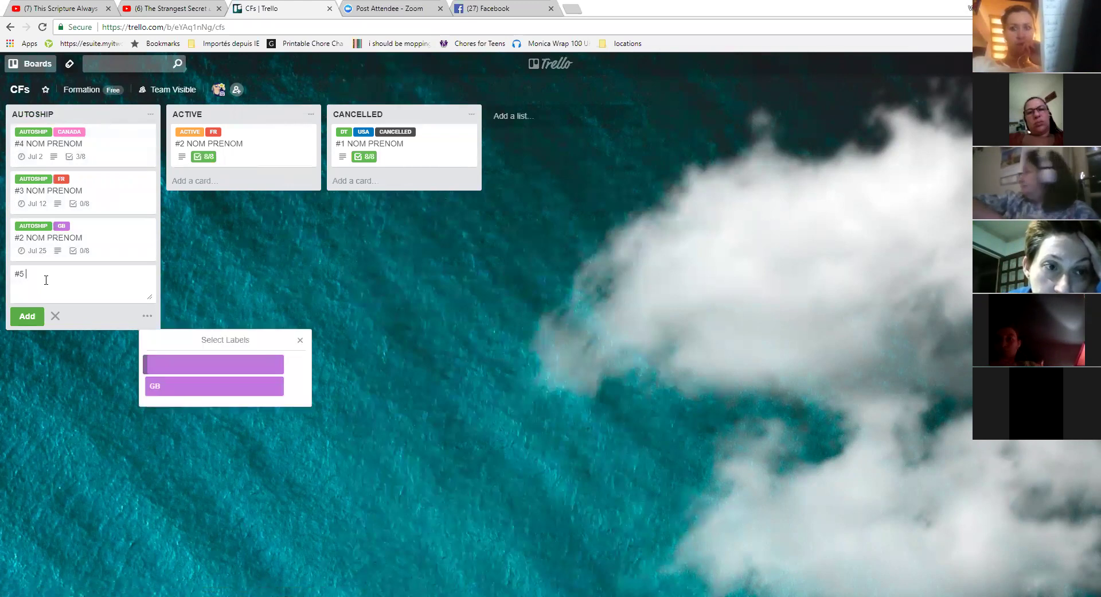
pyautogui.write(' NOM PRENOM')
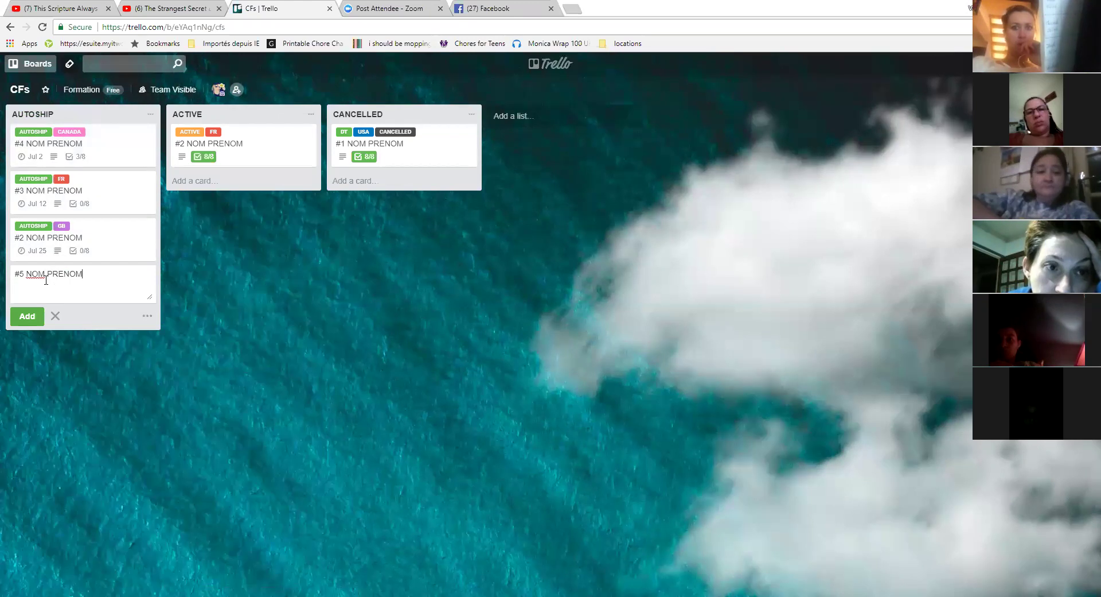
pyautogui.press('Return')
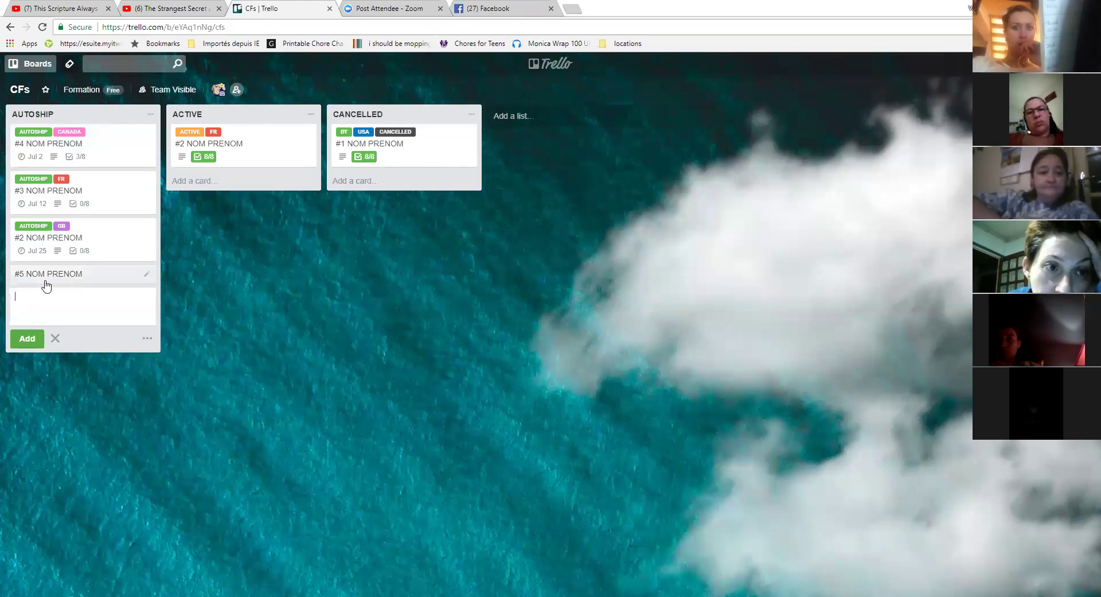
# Add a SUIVI CF checklist to the #5 NOM PRENOM card by copying the items from the #1 NOM PRENOM card.
pyautogui.click(100, 279)
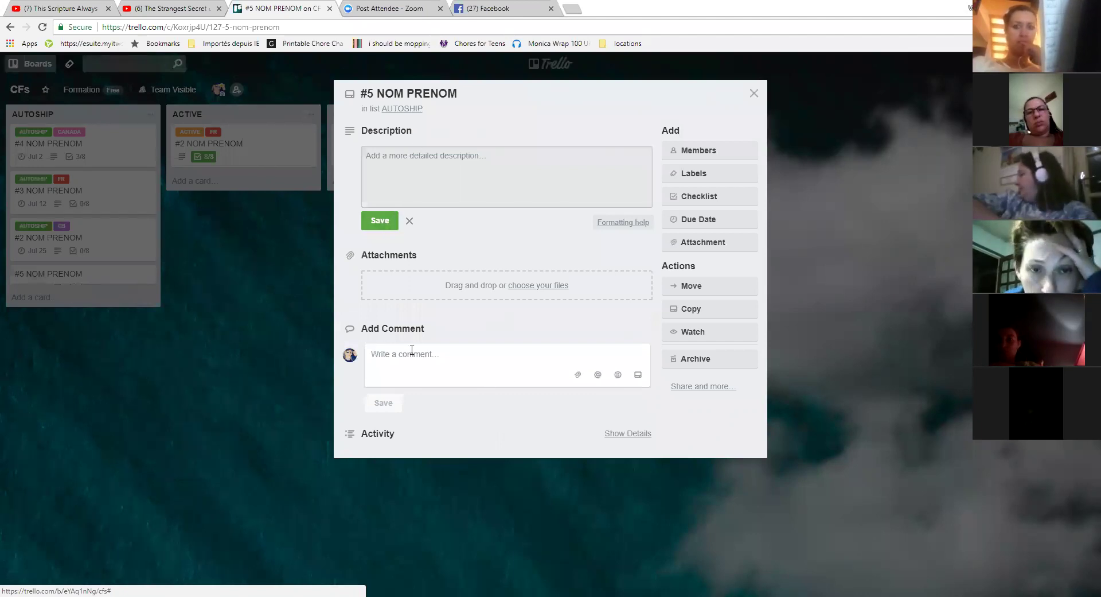
pyautogui.click(724, 197)
pyautogui.click(824, 294)
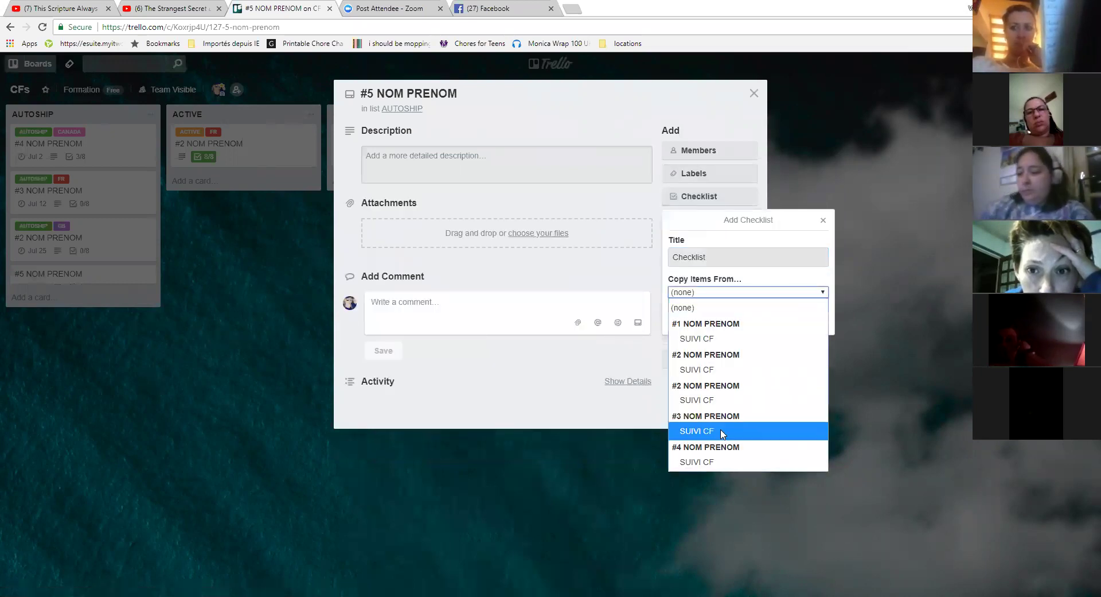
pyautogui.click(698, 339)
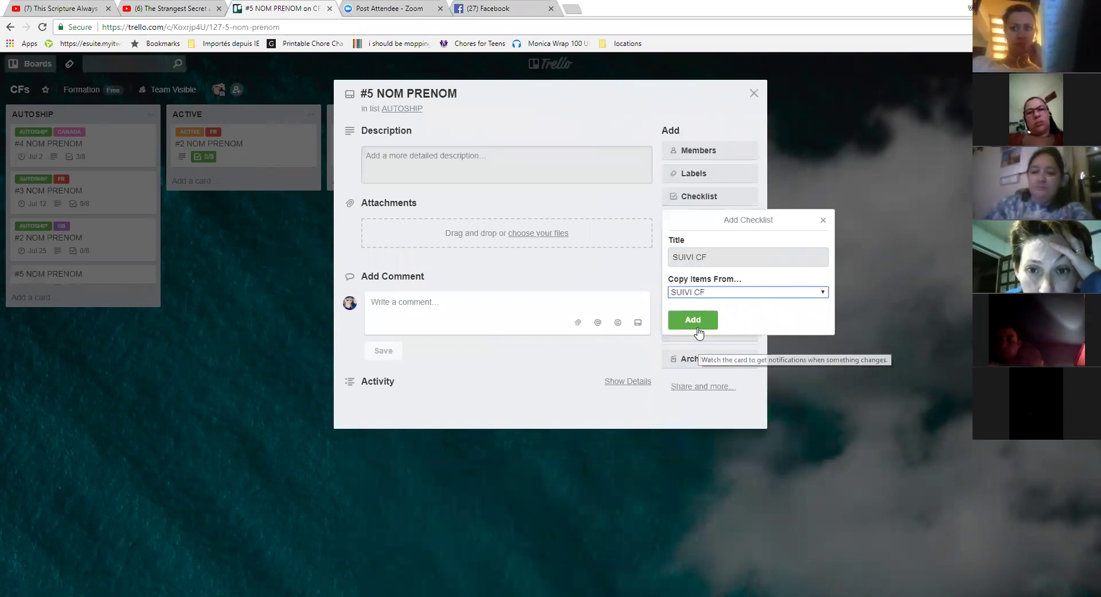
pyautogui.click(695, 320)
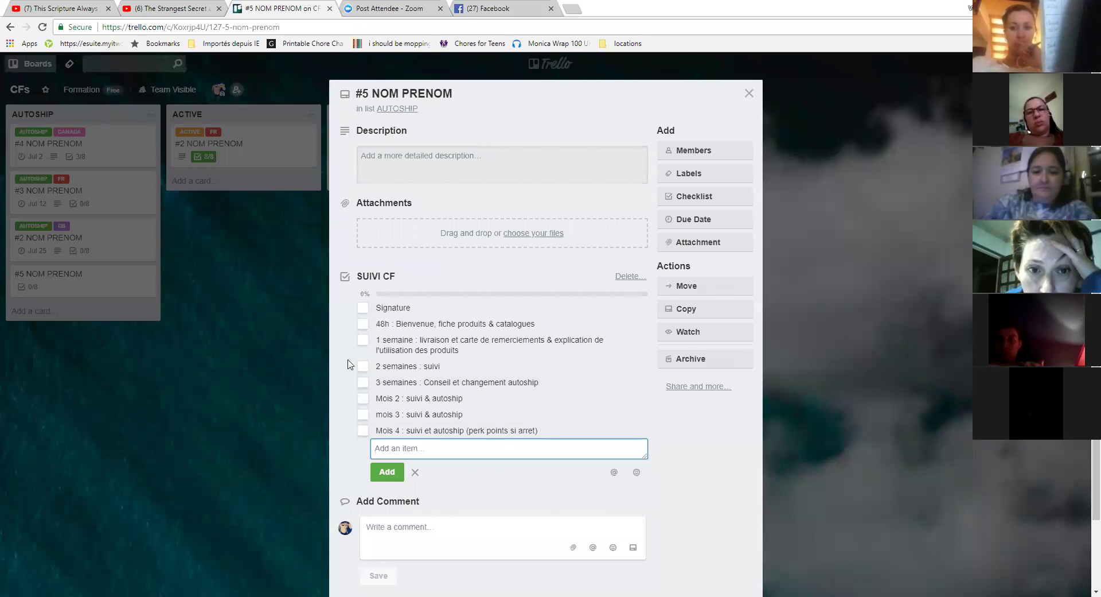
# Apply the AUTOSHIP and FR labels to the #5 NOM PRENOM card.
pyautogui.click(722, 175)
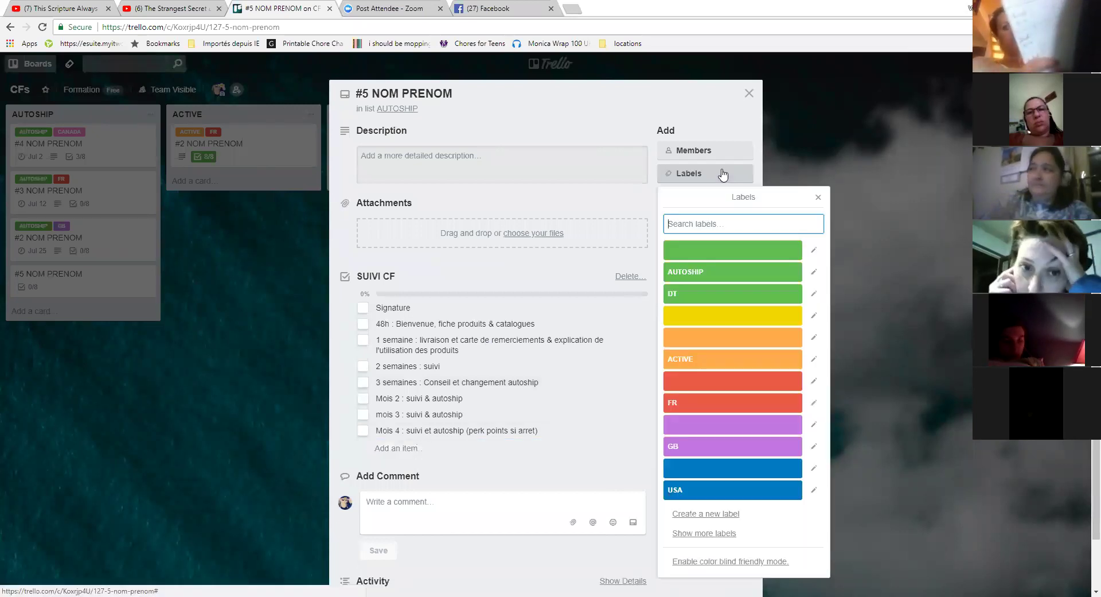
pyautogui.click(720, 271)
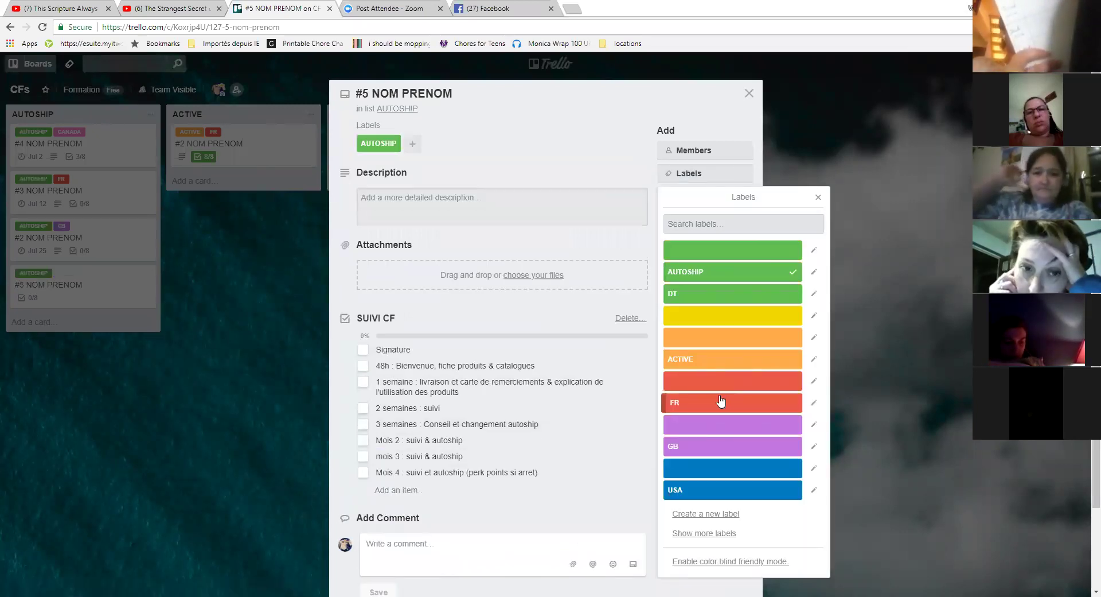
pyautogui.click(726, 401)
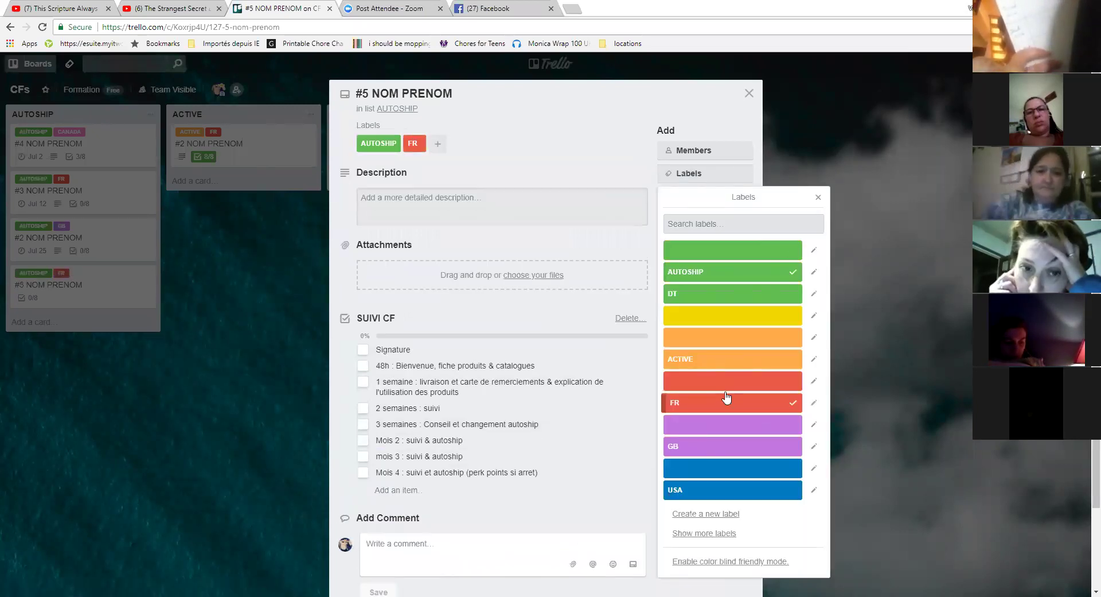
pyautogui.click(819, 197)
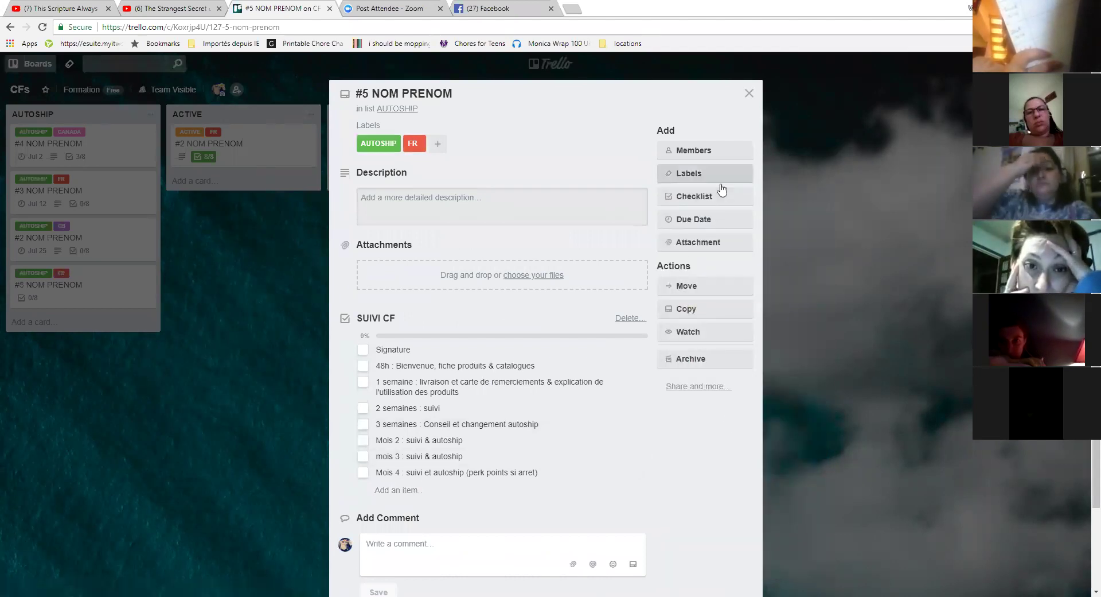
# Check off the Signature and 48h checklist items, save the due date as 6/12/2018 at 12:00 PM, and close the card.
pyautogui.click(362, 349)
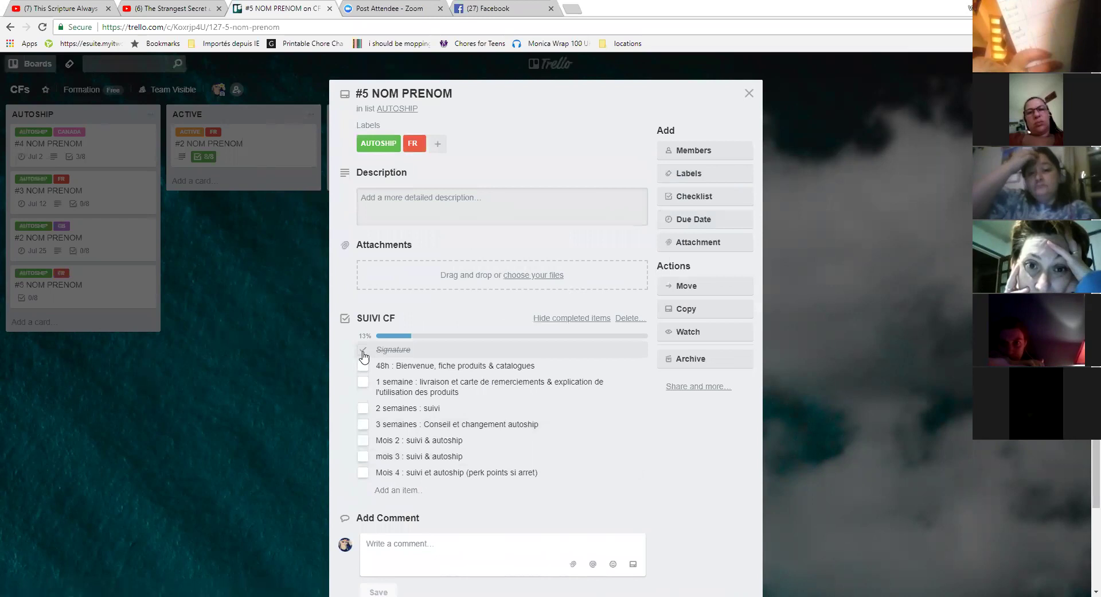
pyautogui.click(364, 366)
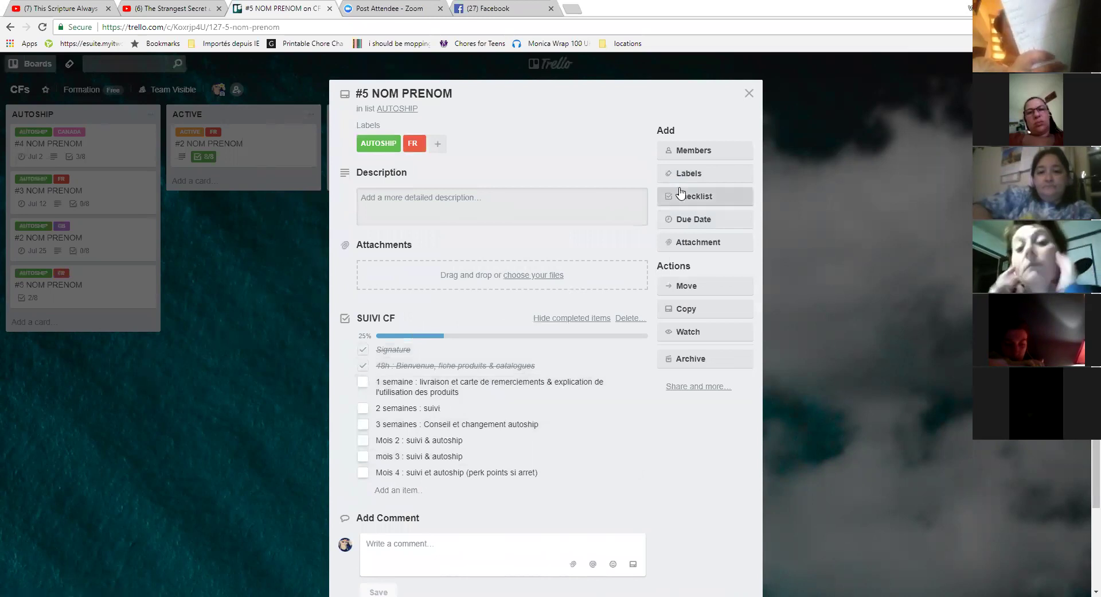
pyautogui.click(704, 220)
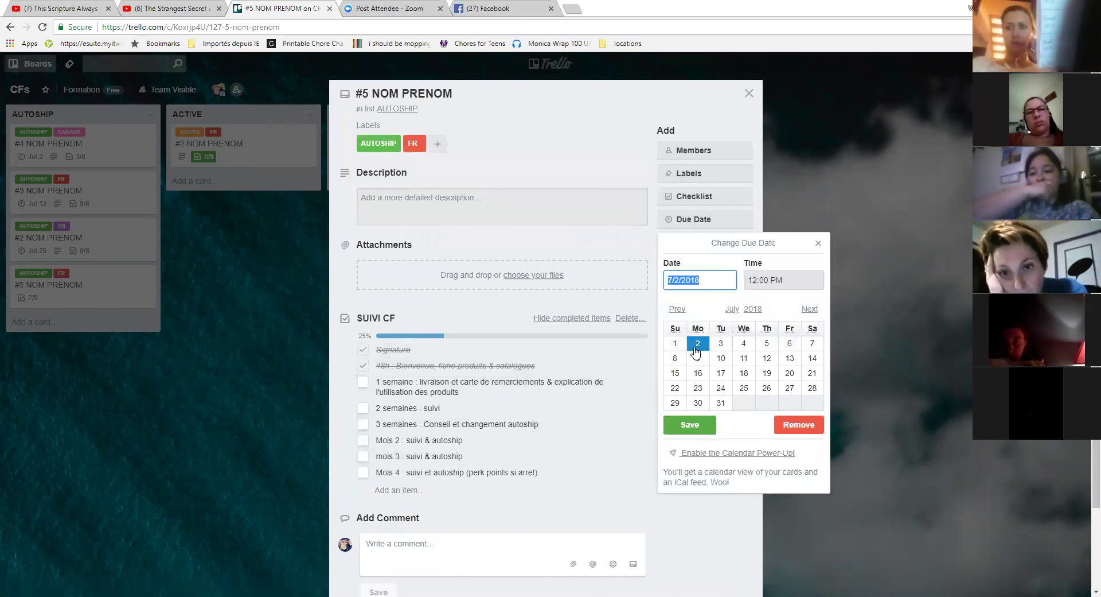
pyautogui.click(732, 309)
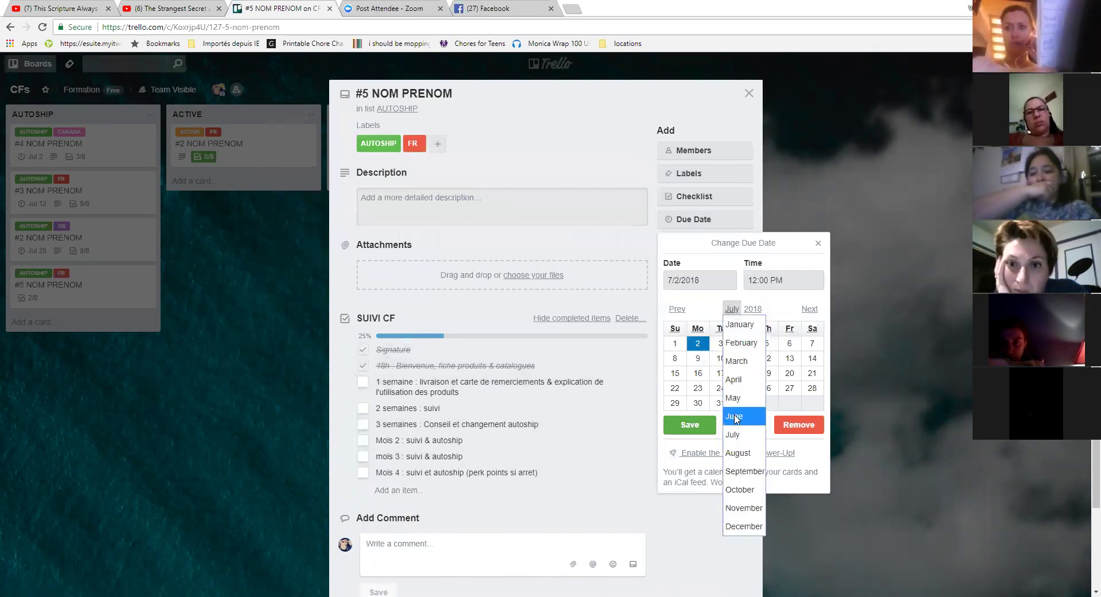
pyautogui.click(735, 415)
pyautogui.click(723, 373)
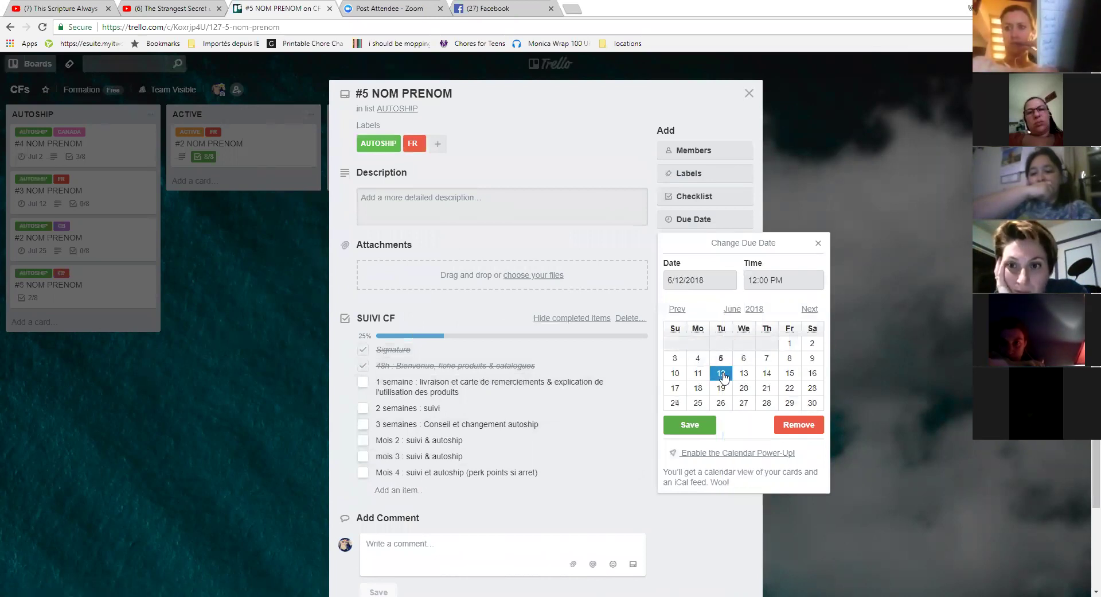
pyautogui.click(699, 429)
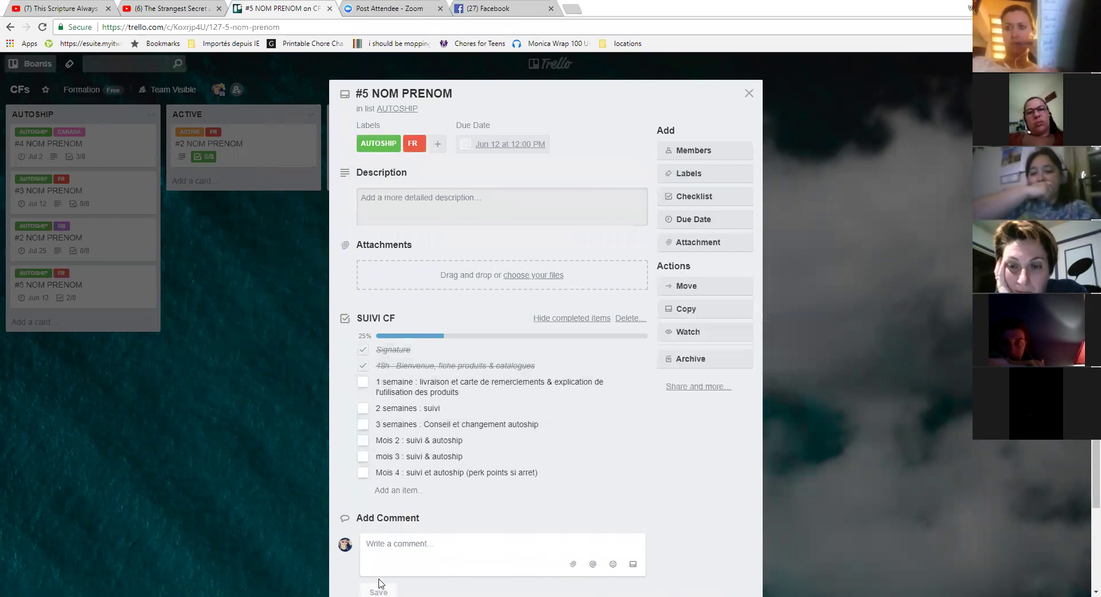
pyautogui.click(751, 93)
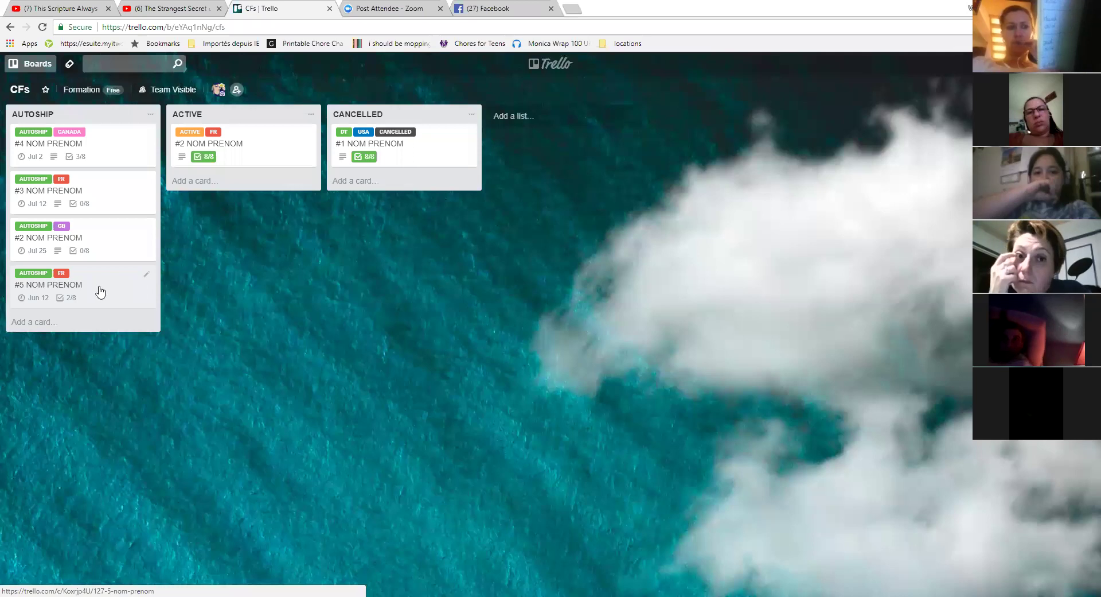
# Move the #5 NOM PRENOM card to the ACTIVE list and replace its AUTOSHIP label with ACTIVE.
pyautogui.moveTo(103, 300); pyautogui.dragTo(256, 189)
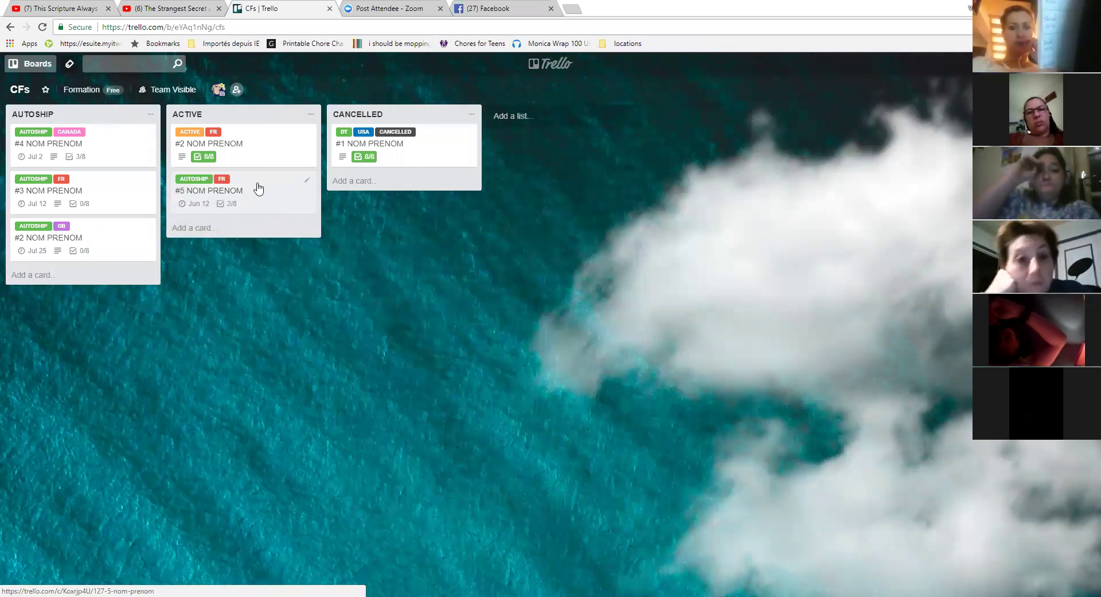
pyautogui.click(261, 190)
pyautogui.click(283, 193)
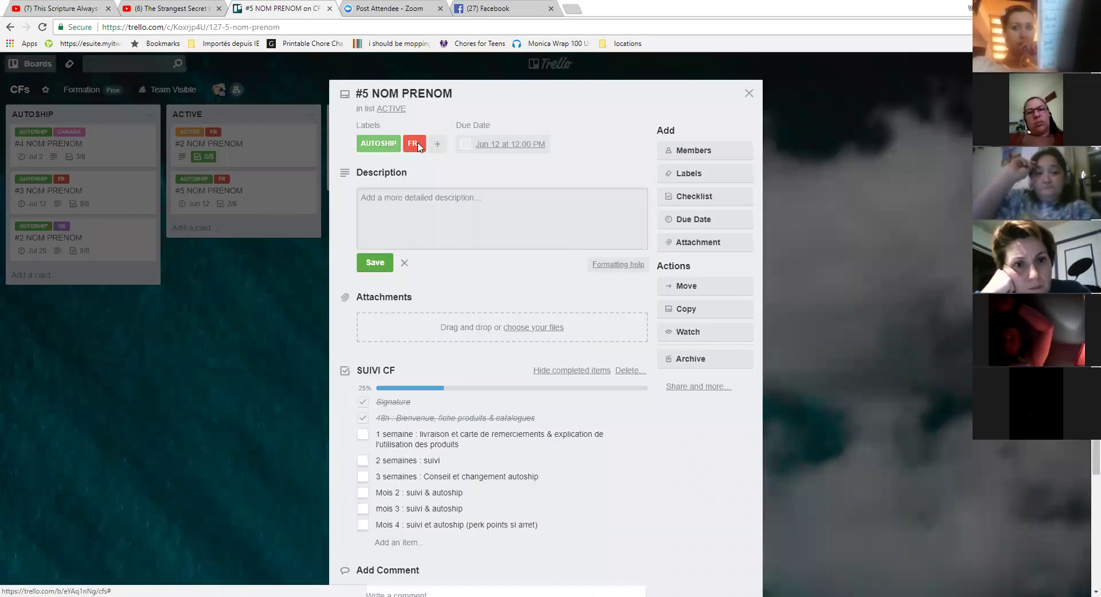
pyautogui.click(714, 176)
pyautogui.click(770, 273)
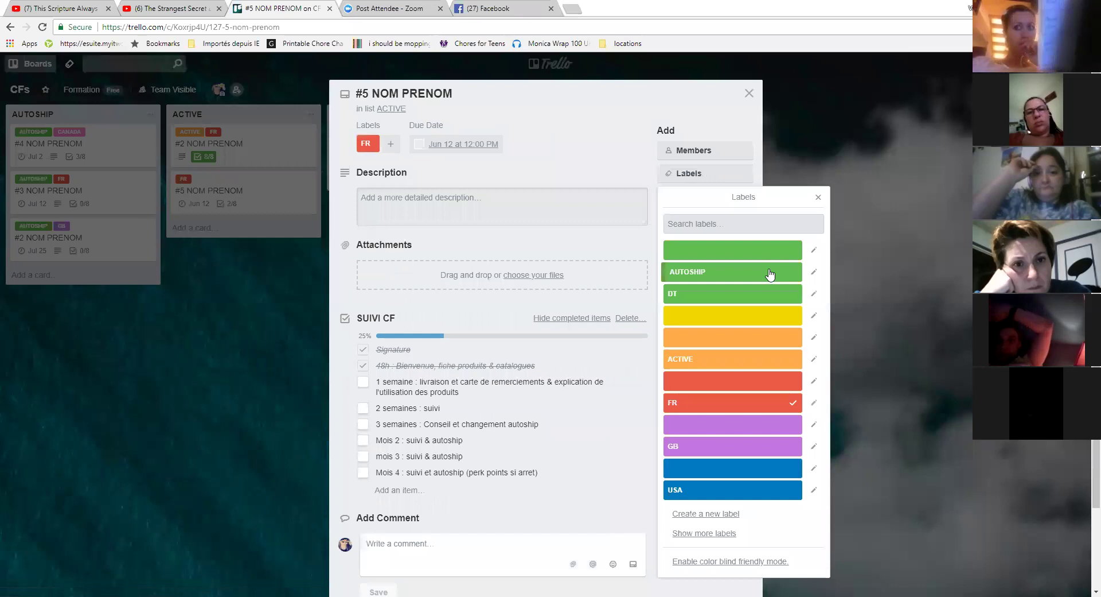
pyautogui.click(779, 363)
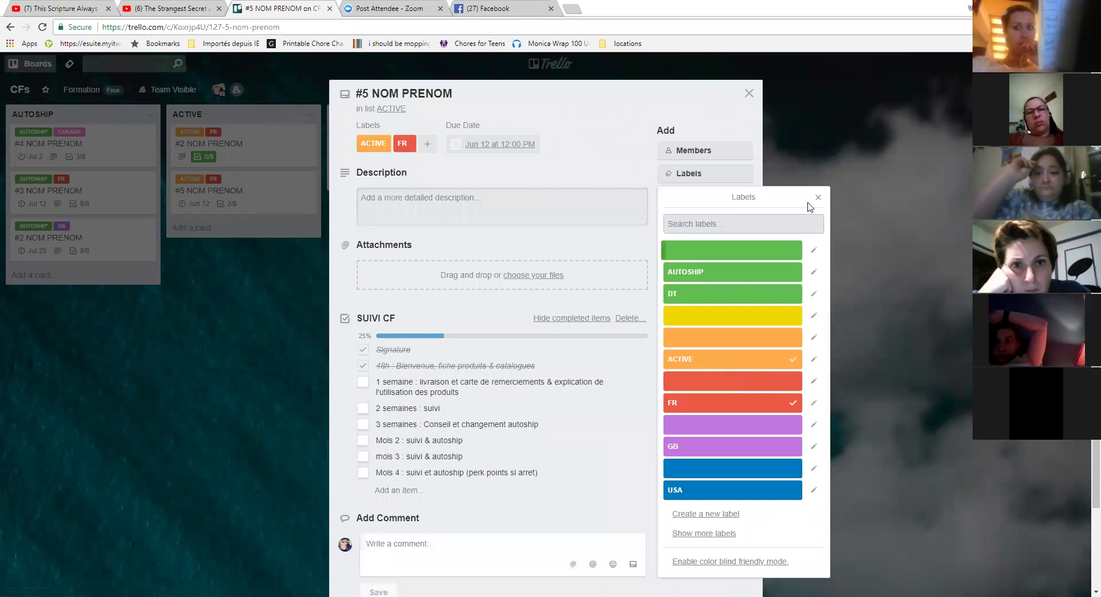
pyautogui.click(819, 196)
# Check off all remaining SUIVI CF items on the #5 NOM PRENOM card, from 1 semaine through Mois 4.
pyautogui.click(364, 383)
pyautogui.click(363, 408)
pyautogui.click(364, 424)
pyautogui.click(364, 459)
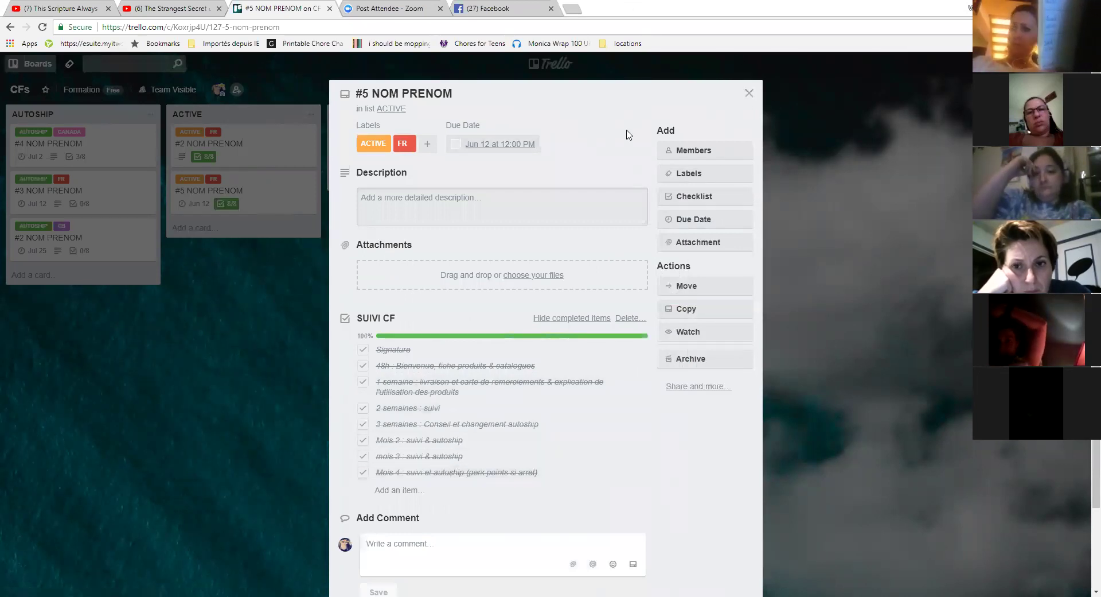
# Remove the due date from the #5 NOM PRENOM card and close the card.
pyautogui.click(518, 144)
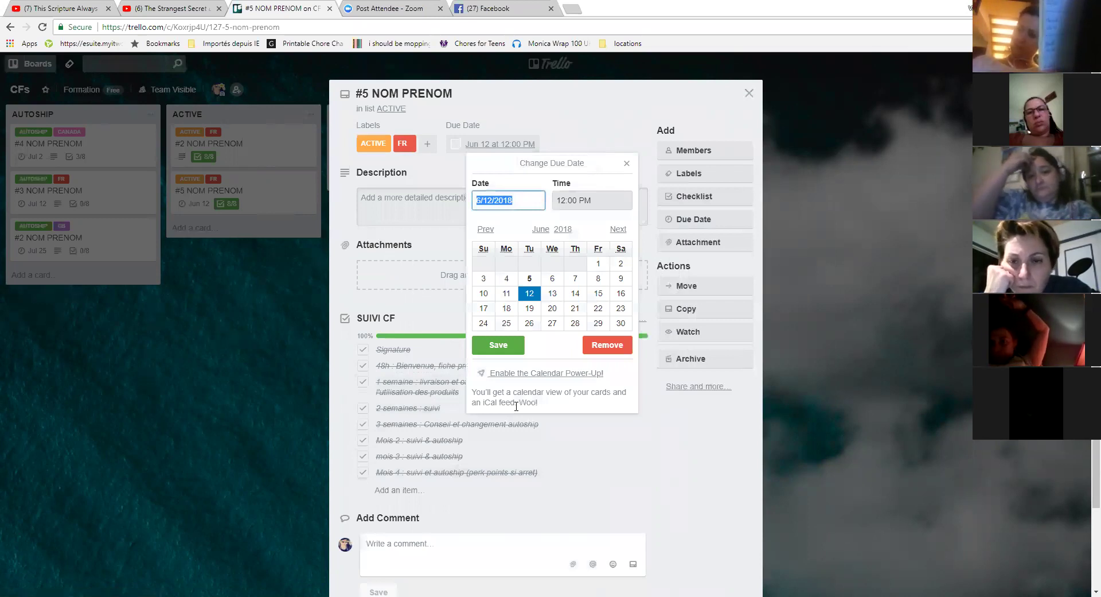
pyautogui.rightClick(630, 319)
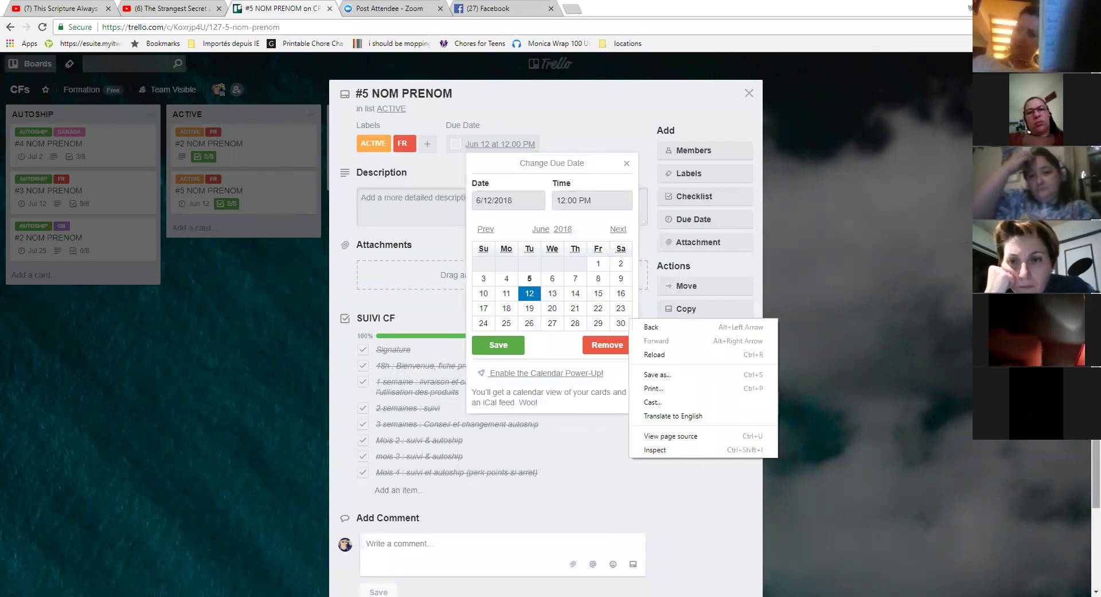
pyautogui.click(606, 347)
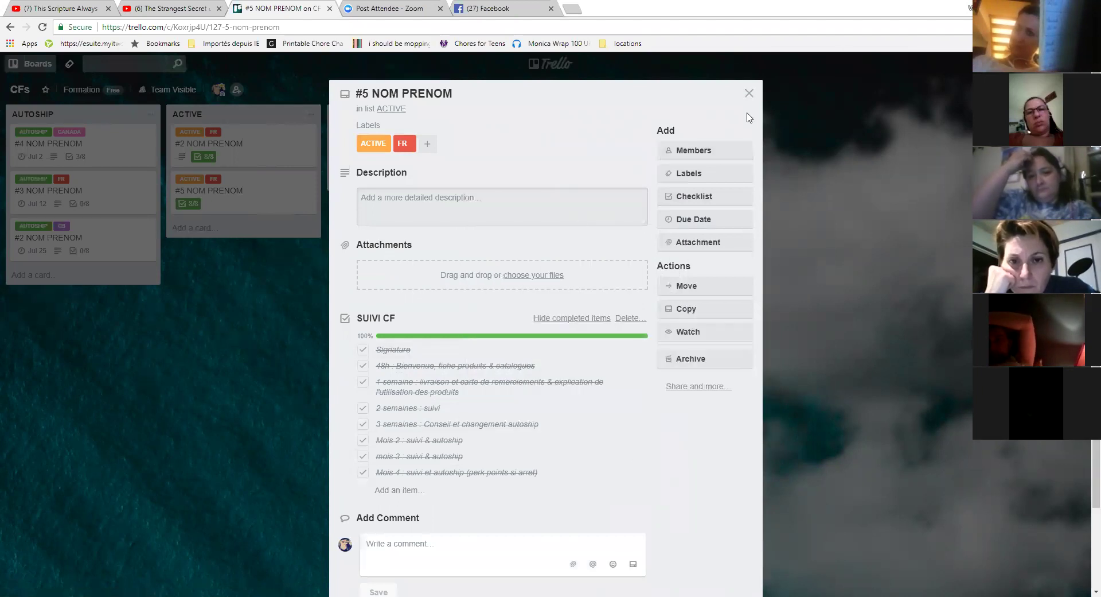
pyautogui.click(828, 529)
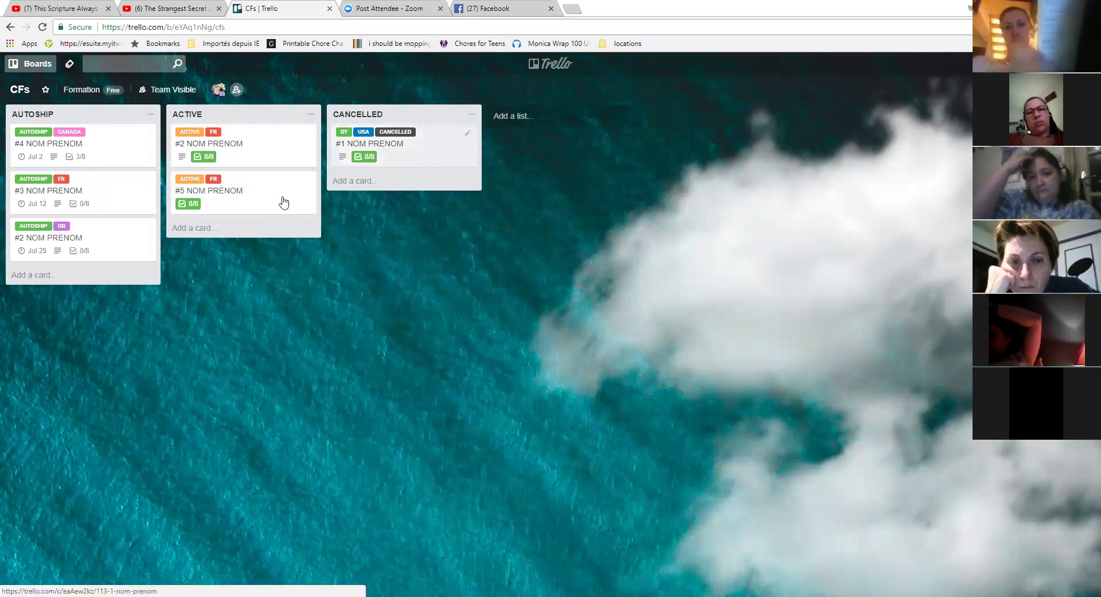
# Move the #5 NOM PRENOM card to the CANCELLED list and return it to the ACTIVE list.
pyautogui.moveTo(250, 204); pyautogui.dragTo(418, 197)
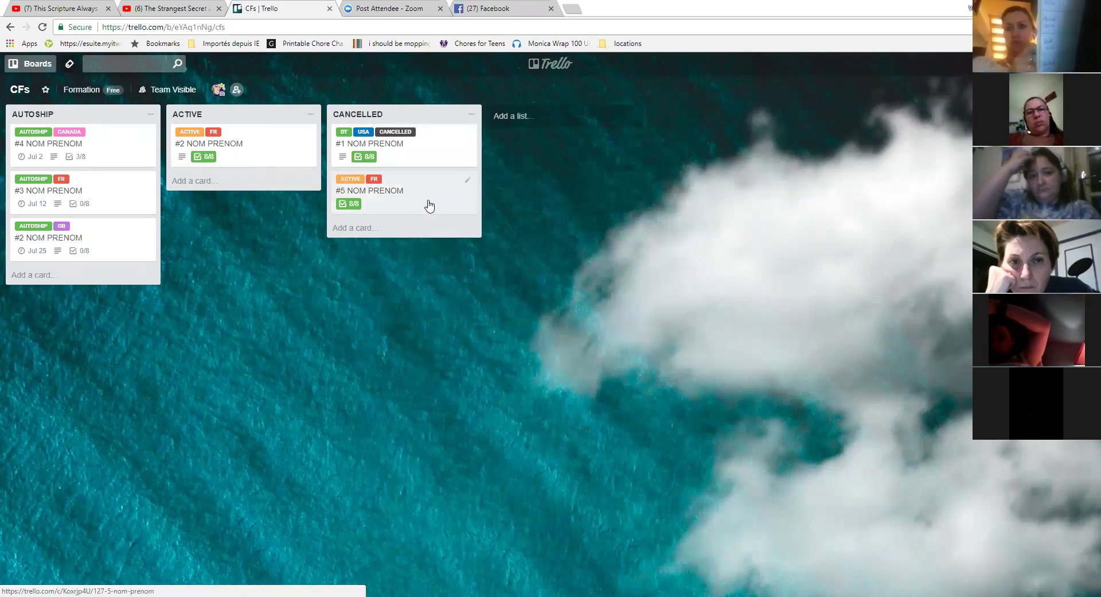
pyautogui.moveTo(428, 204); pyautogui.dragTo(275, 198)
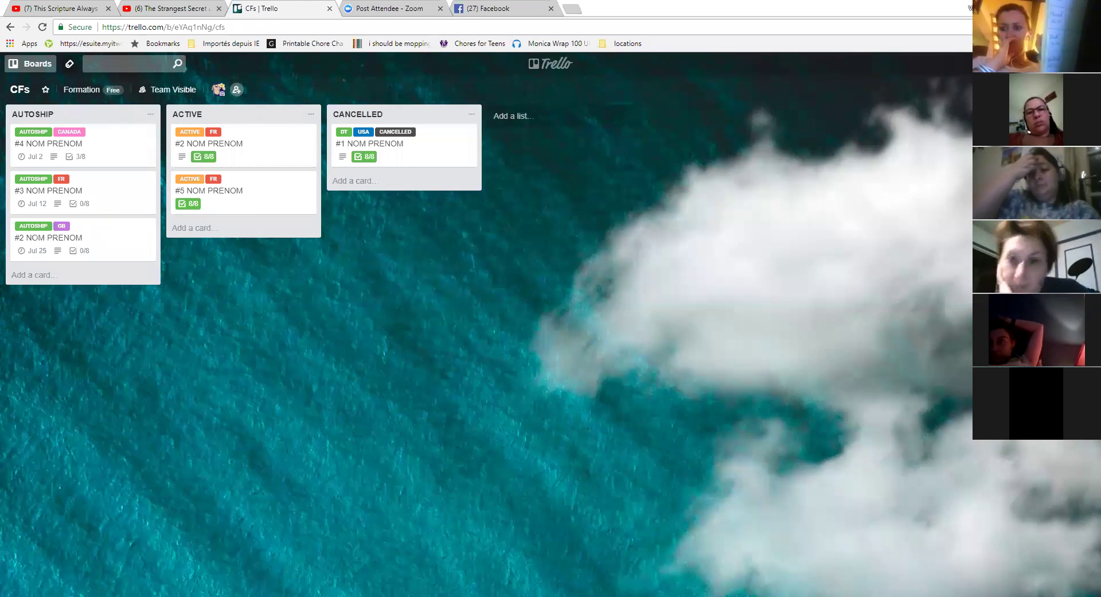
# Search the web for "google calendar" in a new browser tab.
pyautogui.click(574, 8)
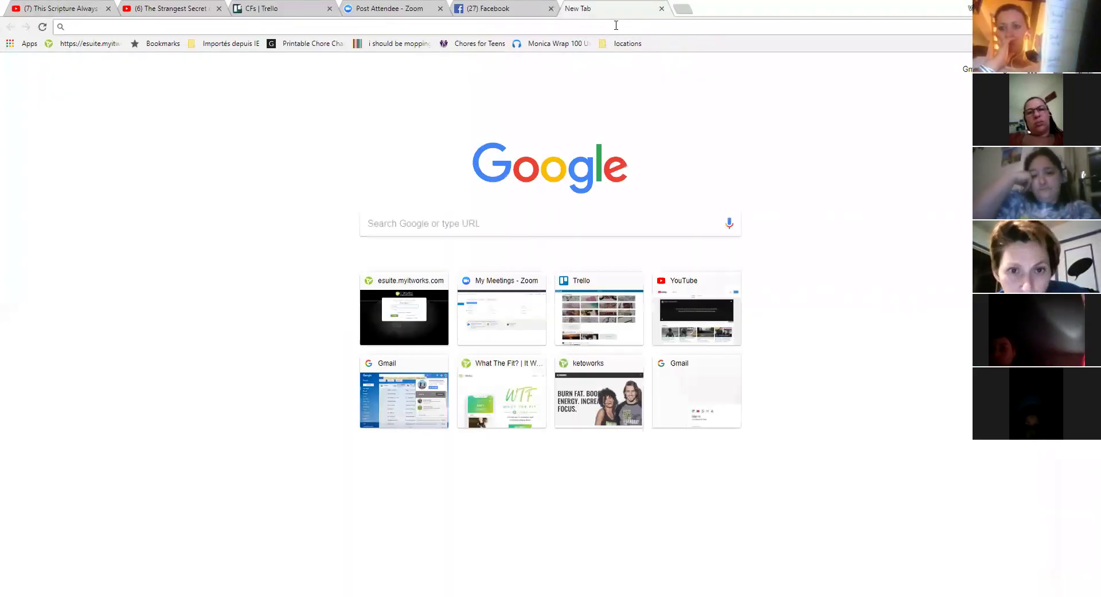
pyautogui.write('google calendar')
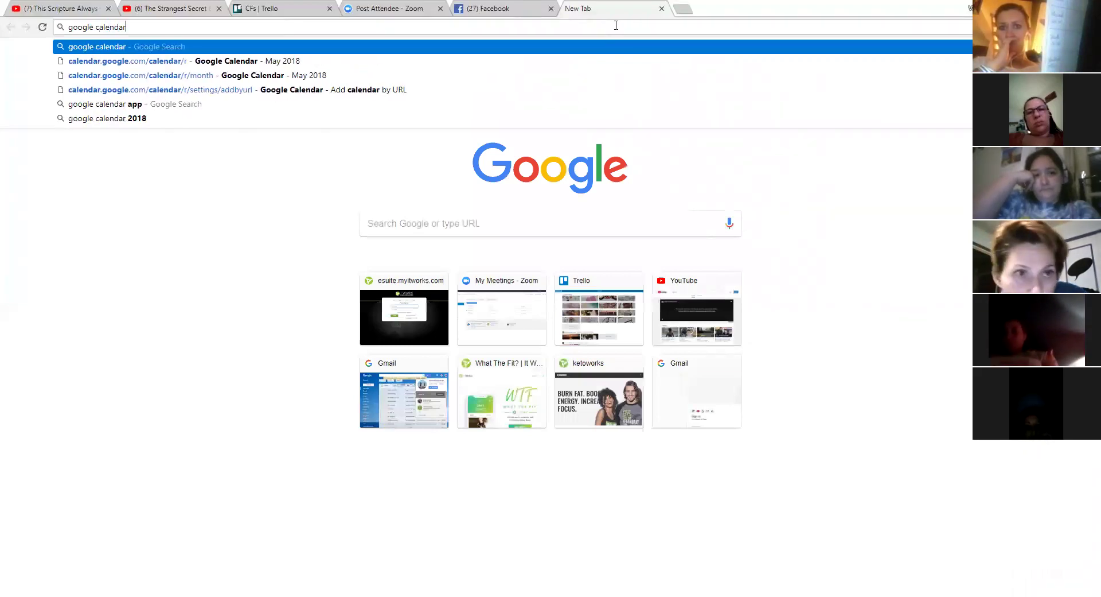
pyautogui.press('Return')
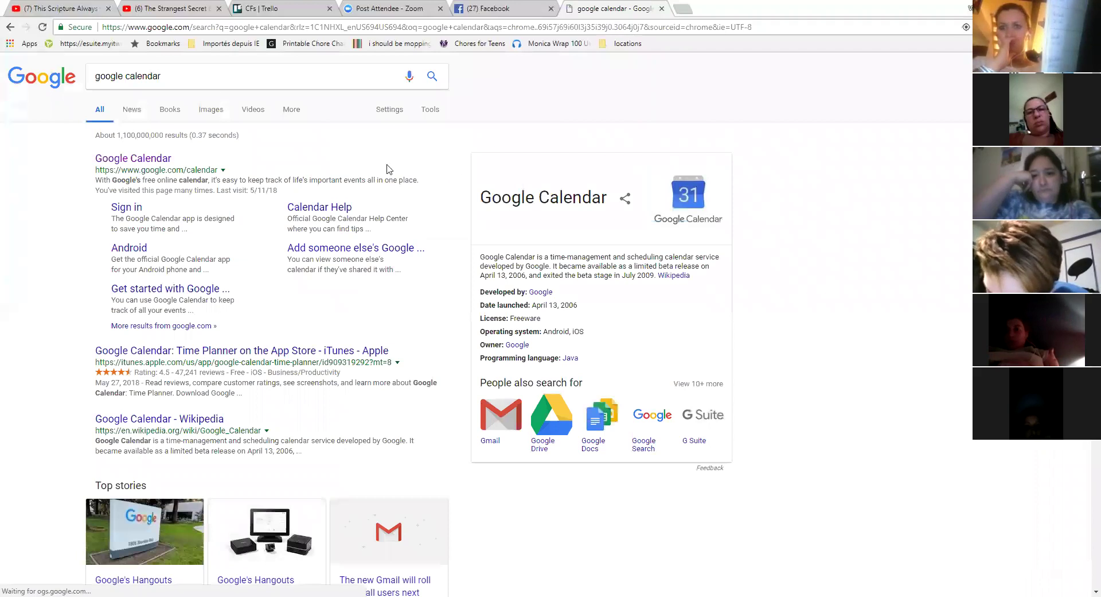
# Open Google Calendar from the search results and start adding another calendar from a URL.
pyautogui.click(147, 163)
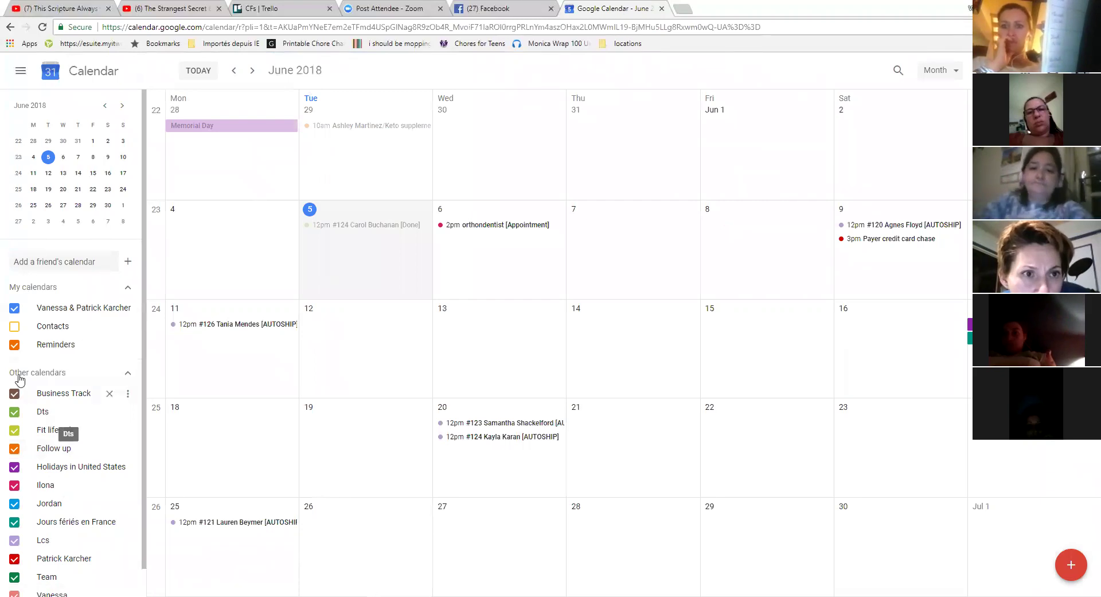
pyautogui.scroll(-1, 111, 376)
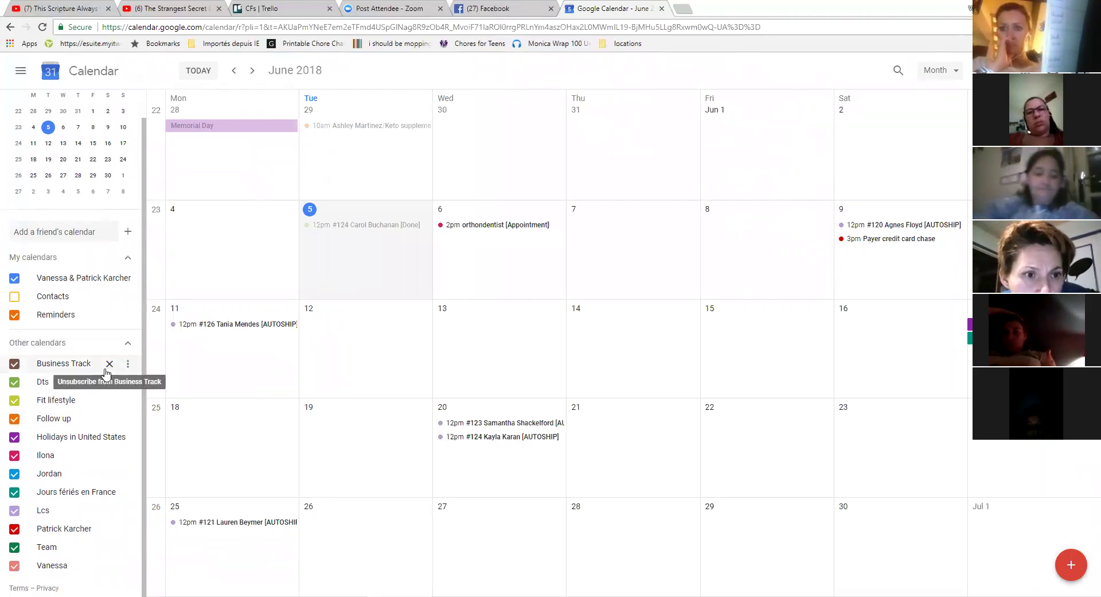
pyautogui.scroll(1, 115, 287)
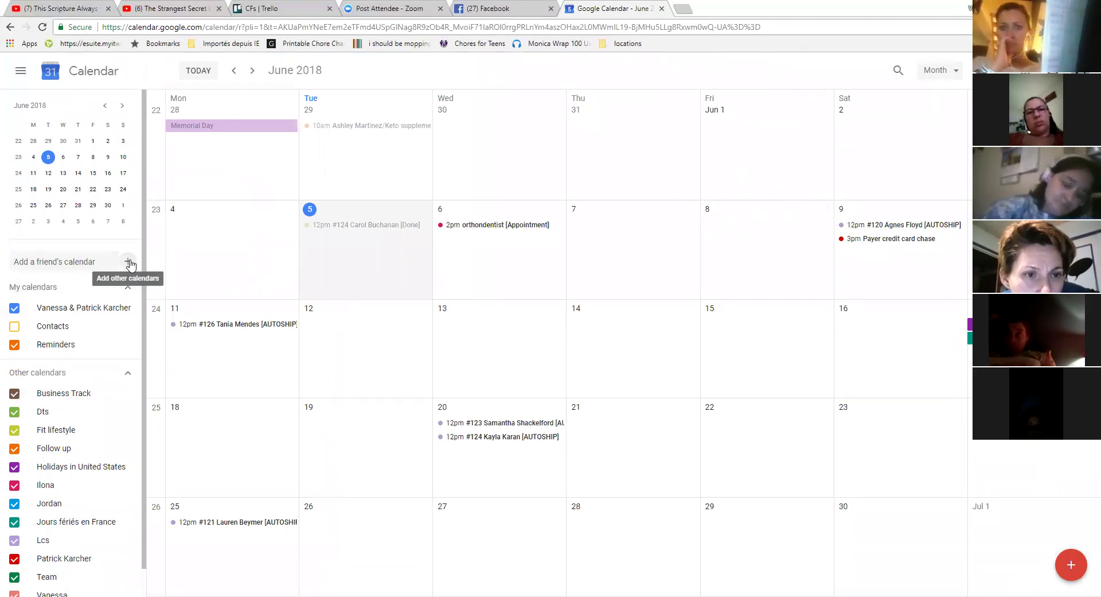
pyautogui.click(128, 263)
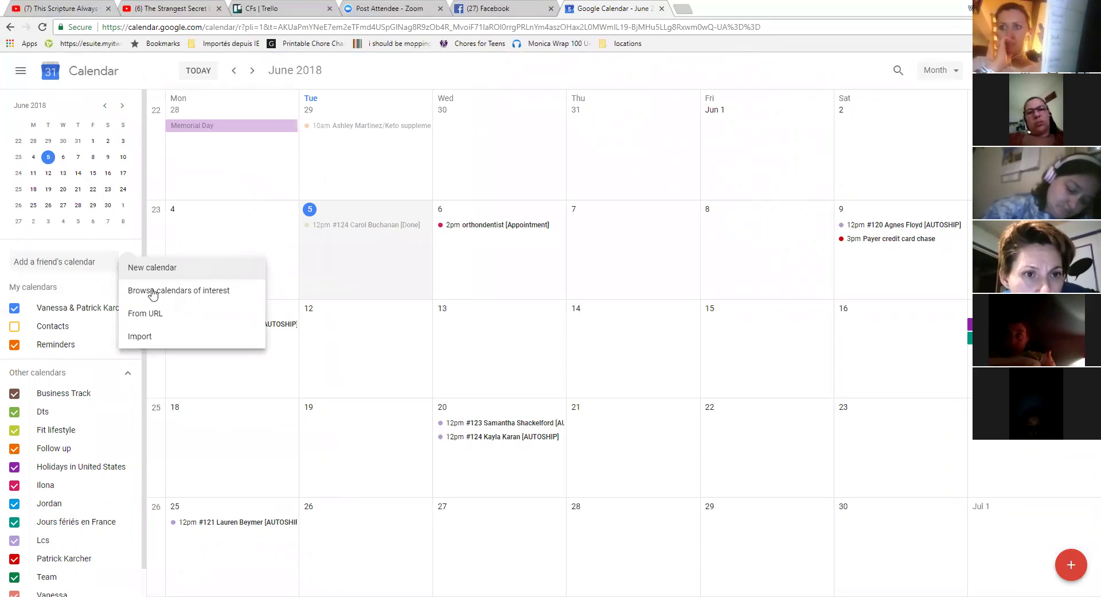
pyautogui.click(199, 316)
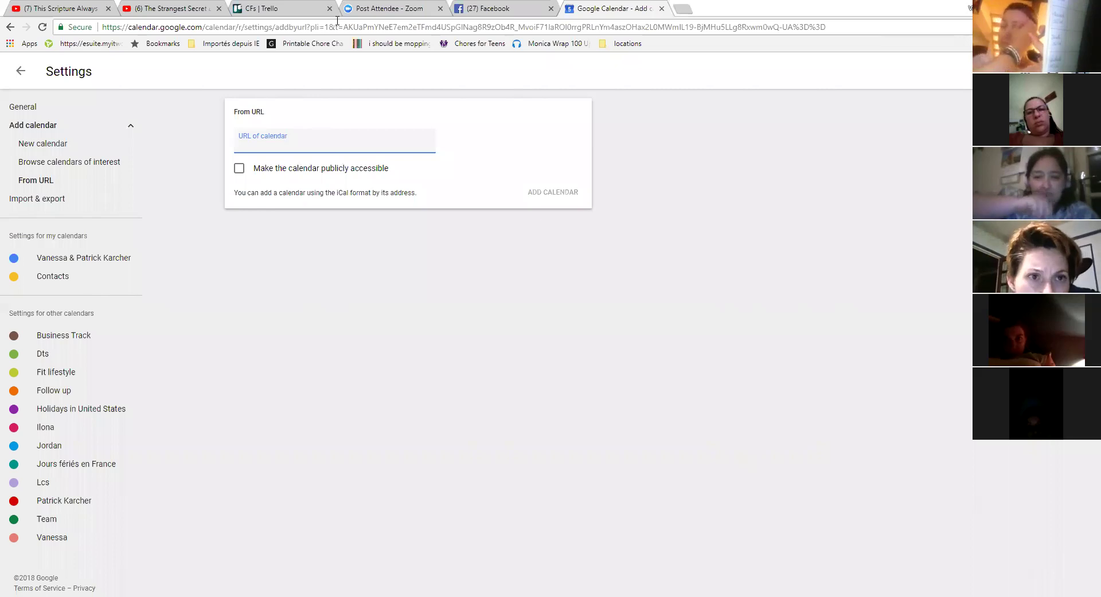
# Switch to the Trello CFs board, enable the Calendar Power-Up and close the Power-Ups directory.
pyautogui.click(258, 8)
pyautogui.click(1061, 88)
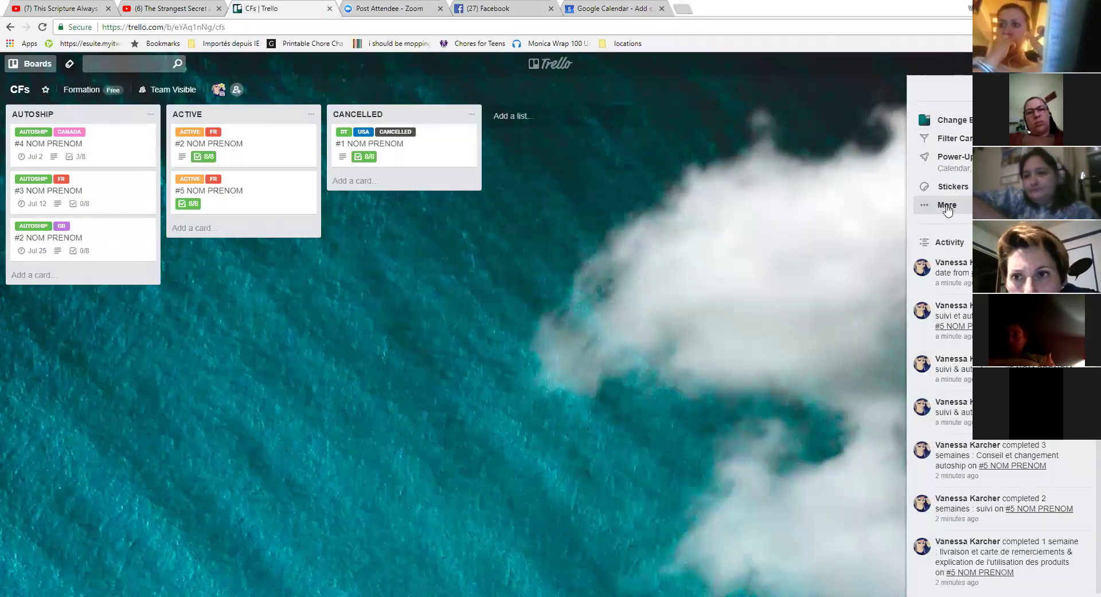
pyautogui.click(956, 166)
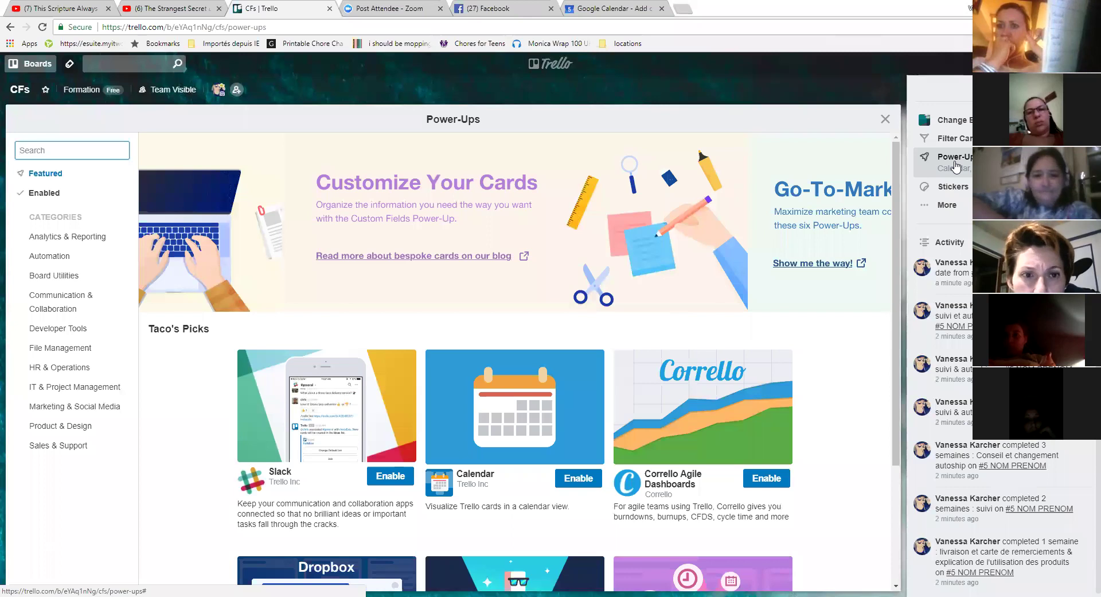
pyautogui.click(577, 478)
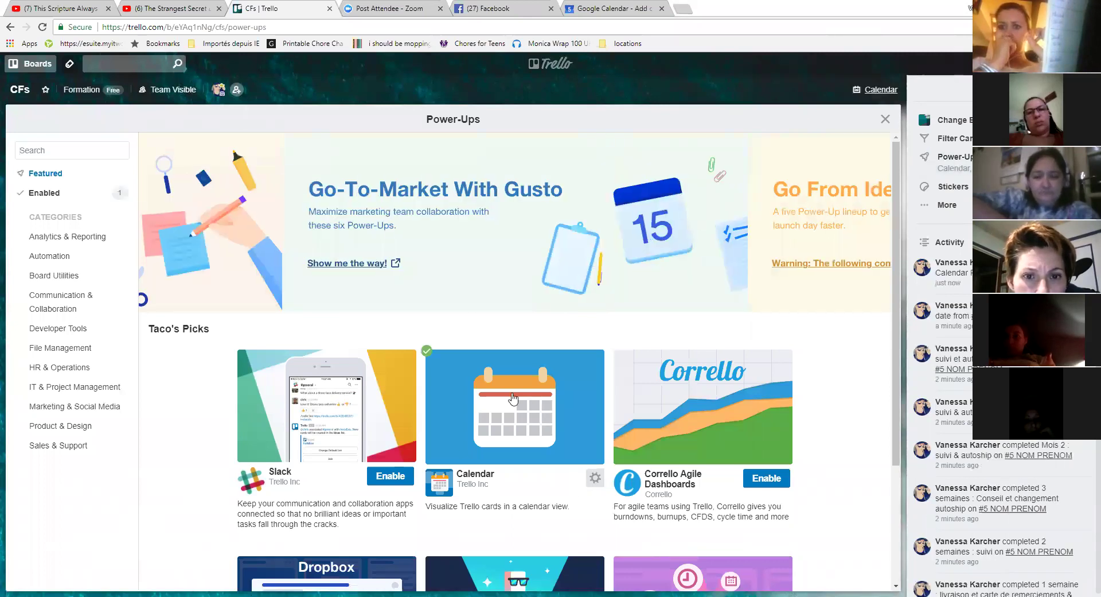
pyautogui.click(886, 119)
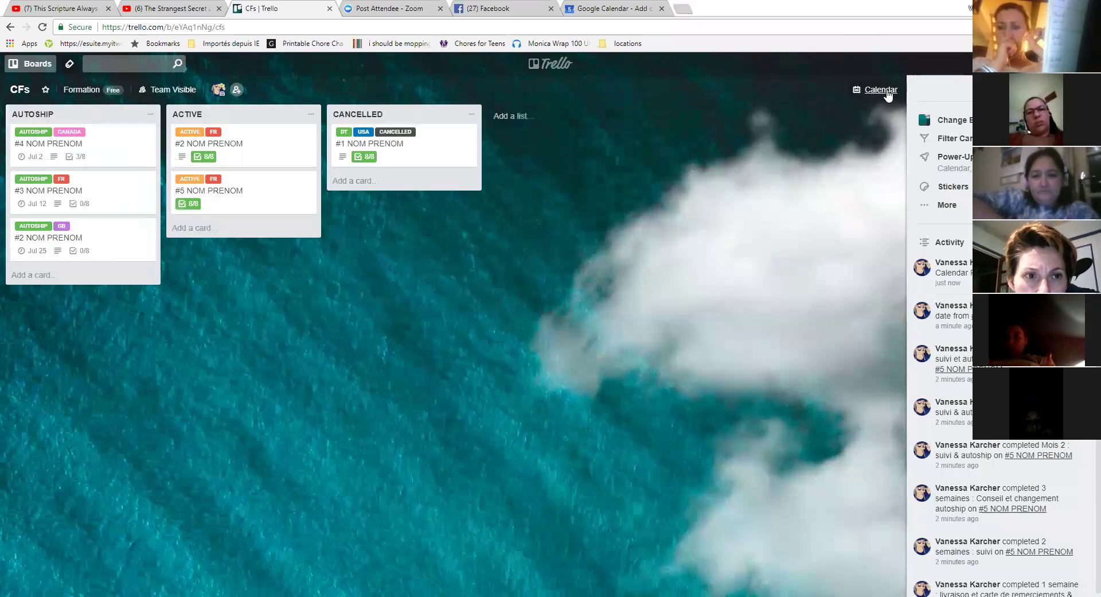
# Open the CFs board's calendar view and copy its iCalendar feed URL from the sync settings.
pyautogui.click(949, 83)
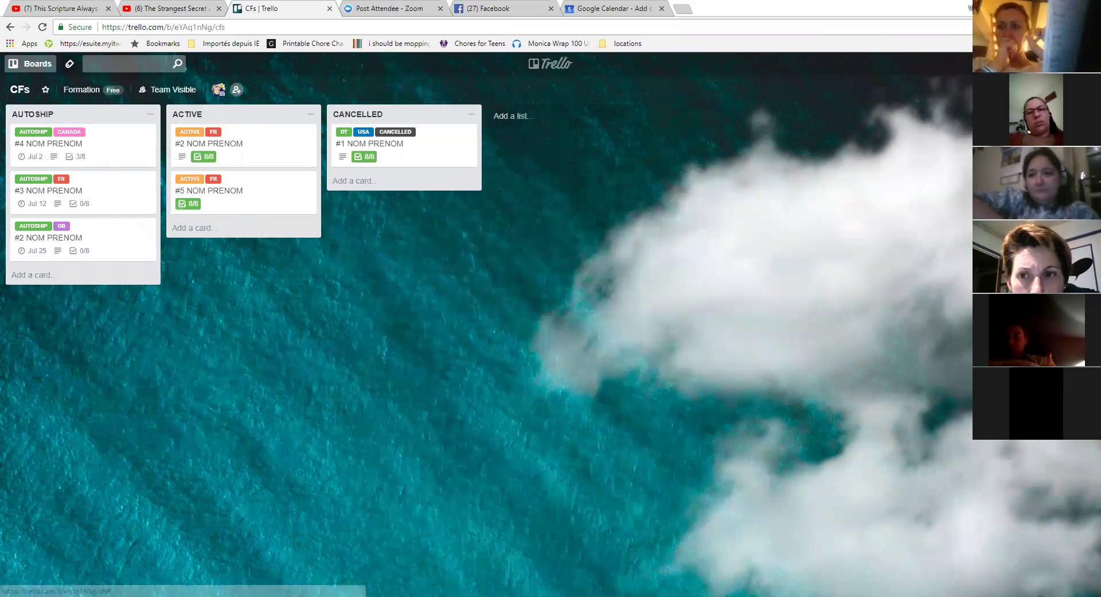
pyautogui.click(949, 86)
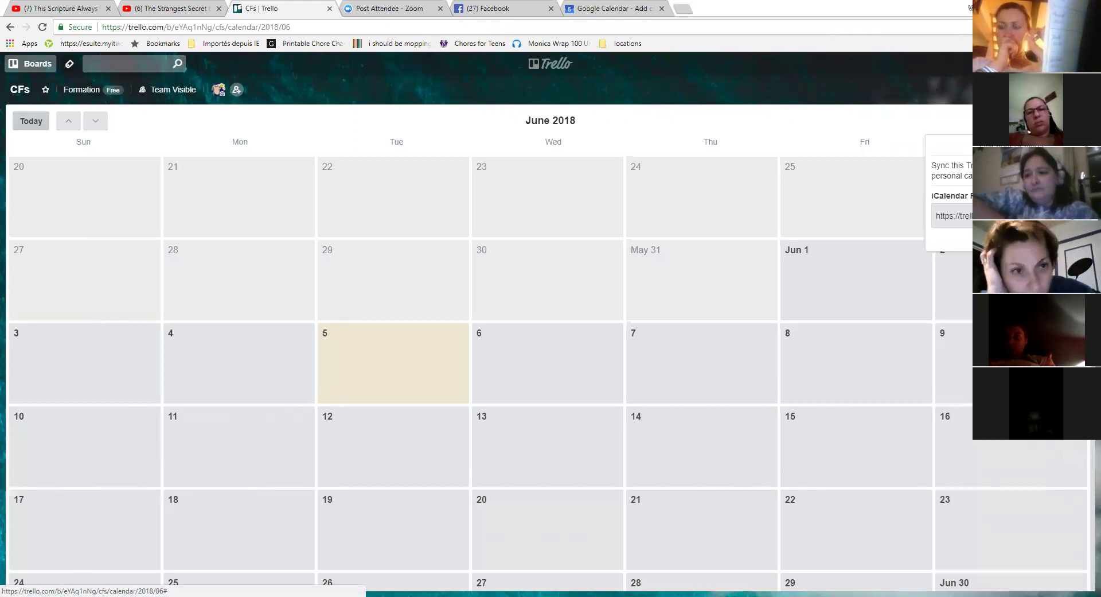
pyautogui.click(952, 215)
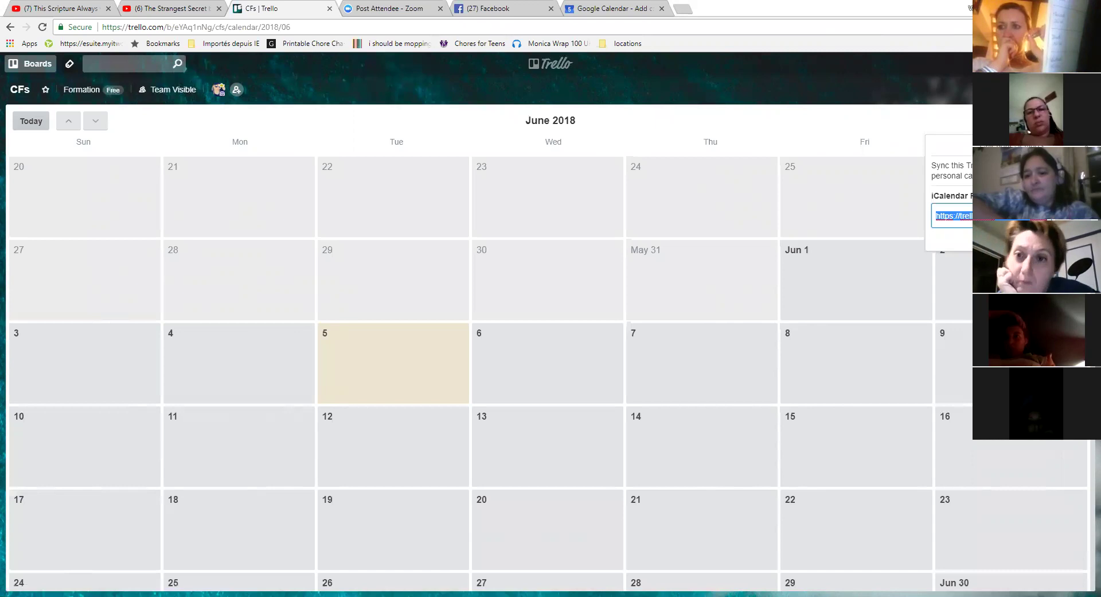
pyautogui.rightClick(909, 216)
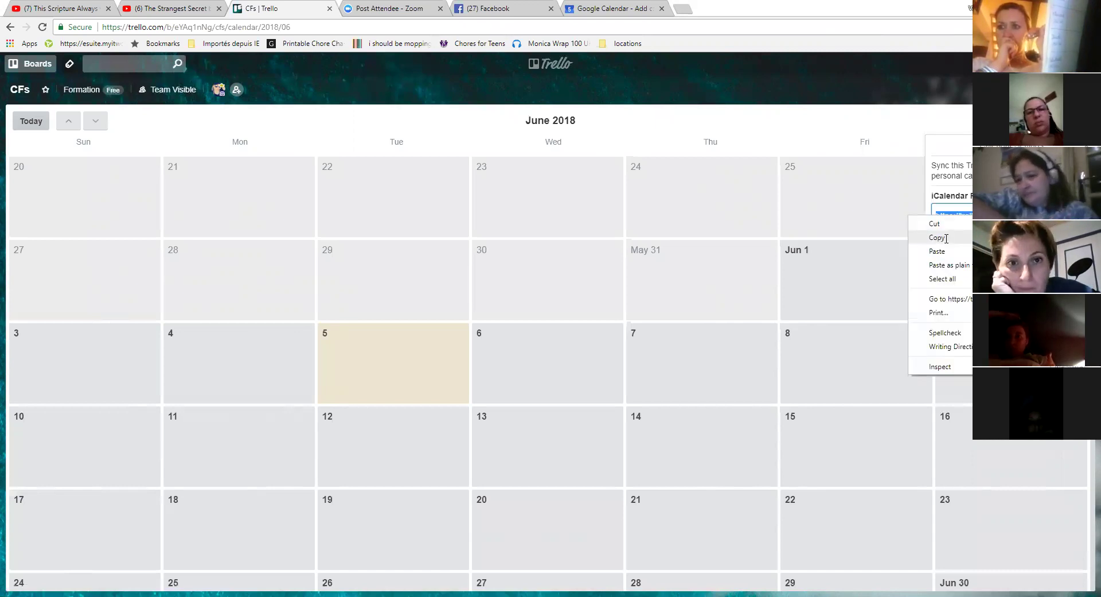
# Switch to Google Calendar and paste the board's iCalendar feed URL as the URL of the calendar to add.
pyautogui.hotkey('ctrl', '6')
pyautogui.click(272, 140)
pyautogui.rightClick(278, 144)
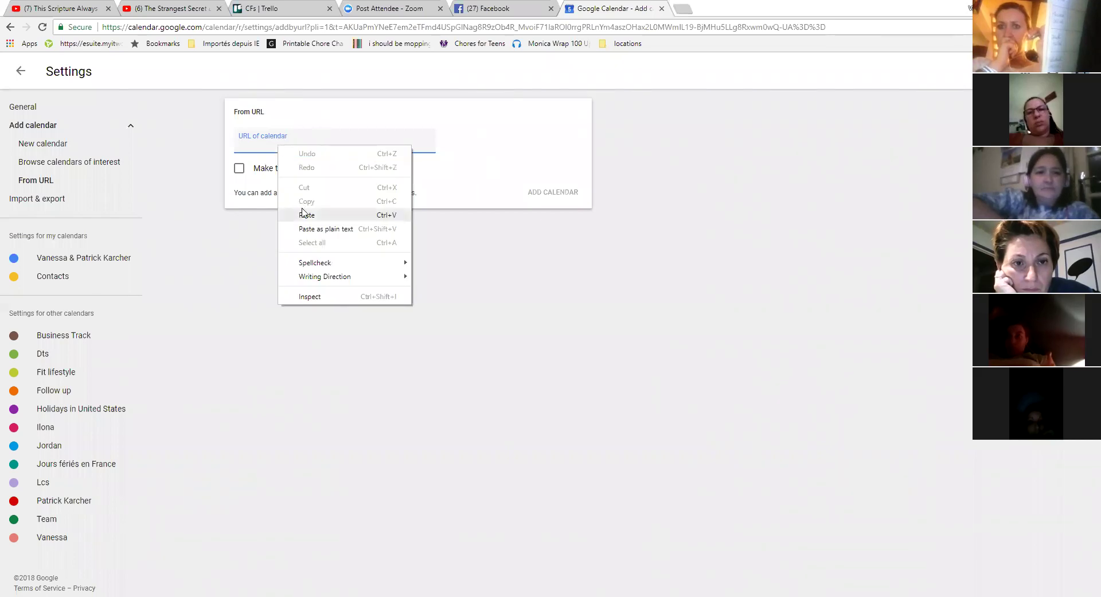
pyautogui.click(304, 214)
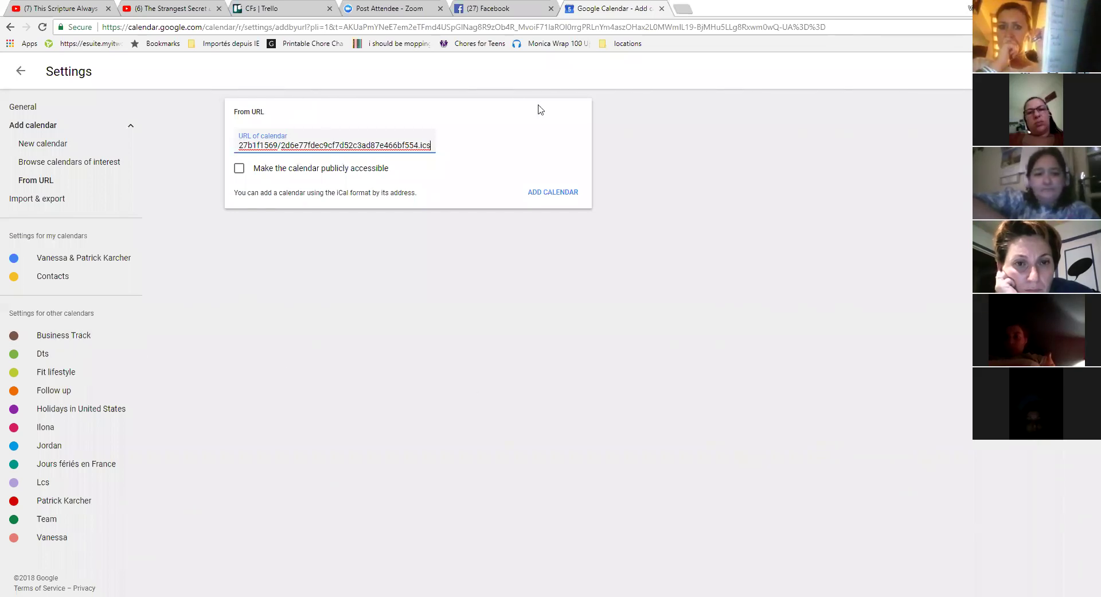
# Look through the general settings and the main calendar's own settings, and return to the month view.
pyautogui.click(25, 109)
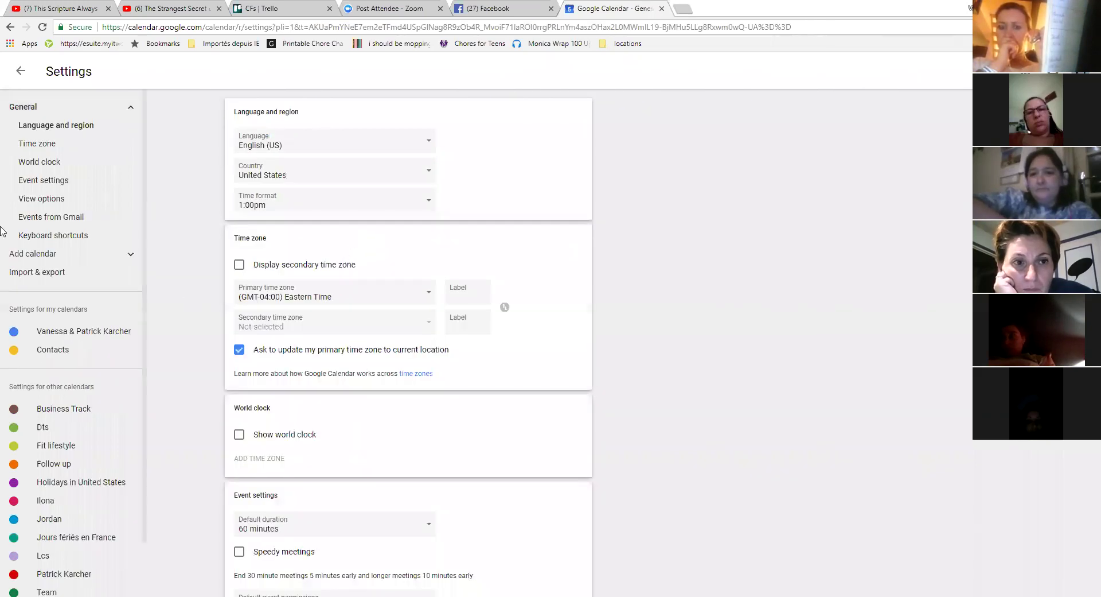
pyautogui.click(52, 326)
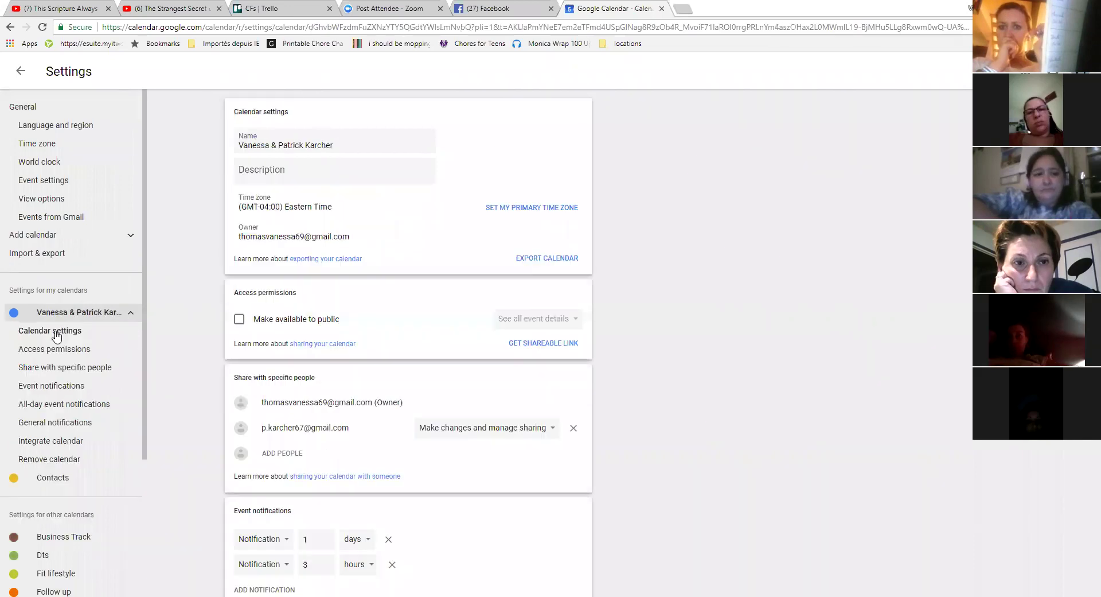
pyautogui.click(26, 109)
pyautogui.click(21, 70)
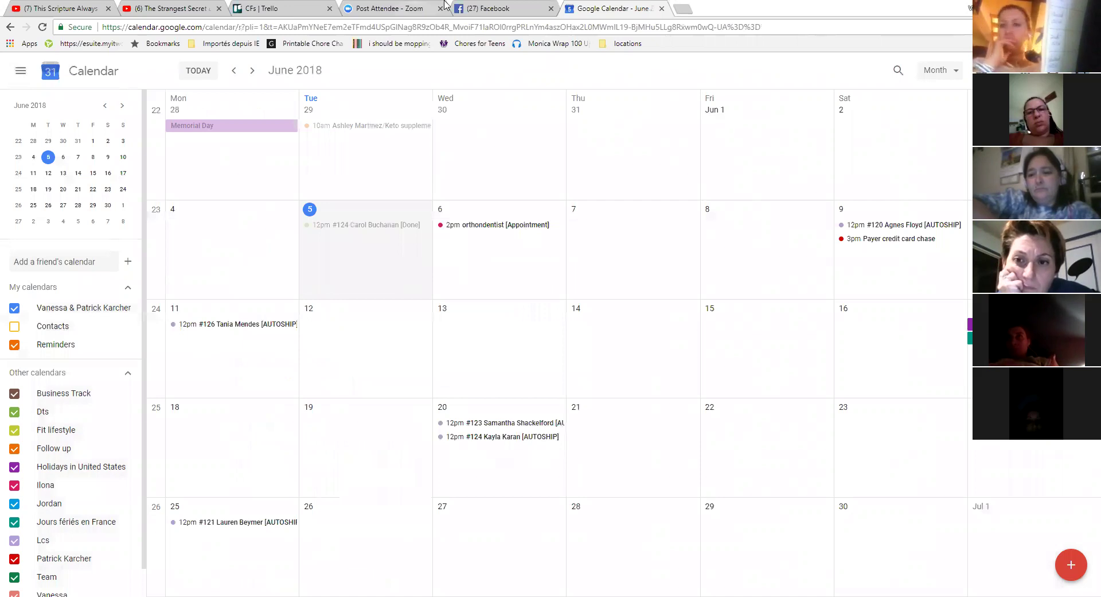
# Switch to Trello, leave the calendar view, and review the #2 NOM PRENOM card in the AUTOSHIP list.
pyautogui.click(310, 9)
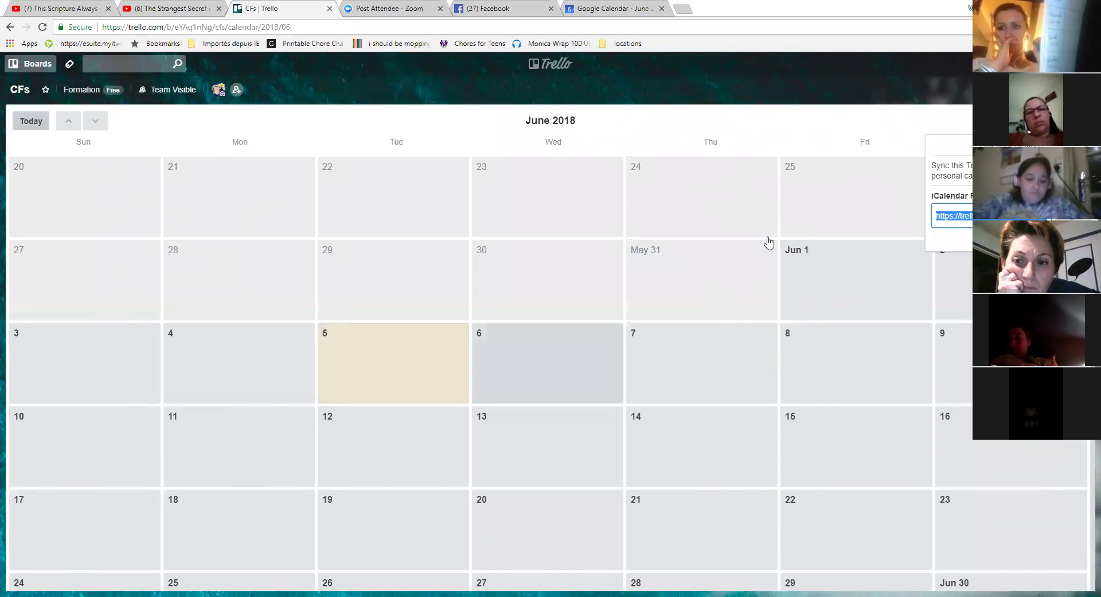
pyautogui.click(785, 143)
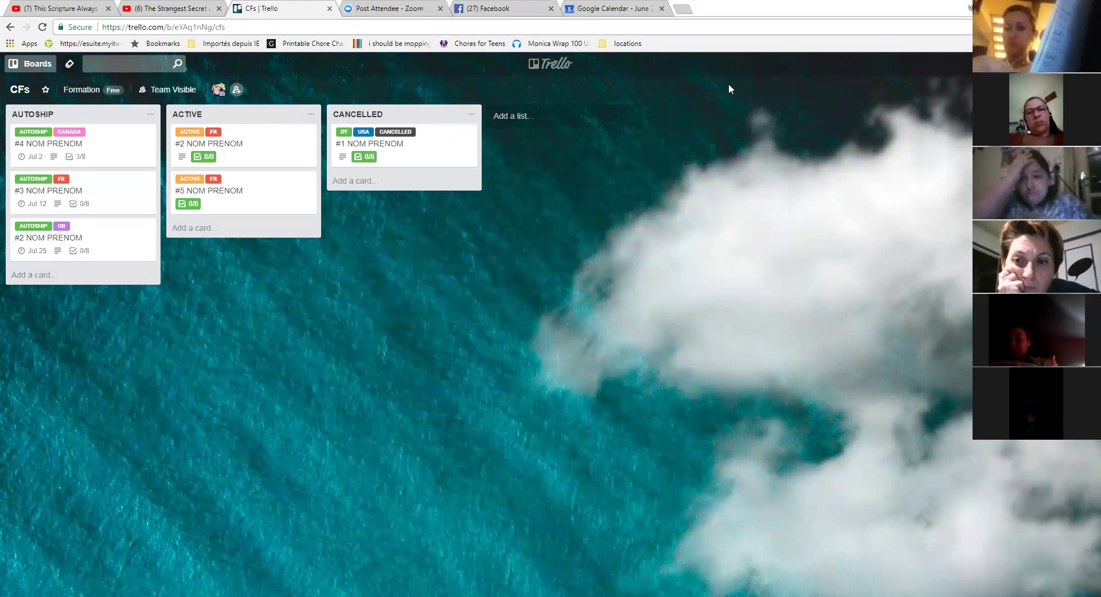
pyautogui.click(90, 239)
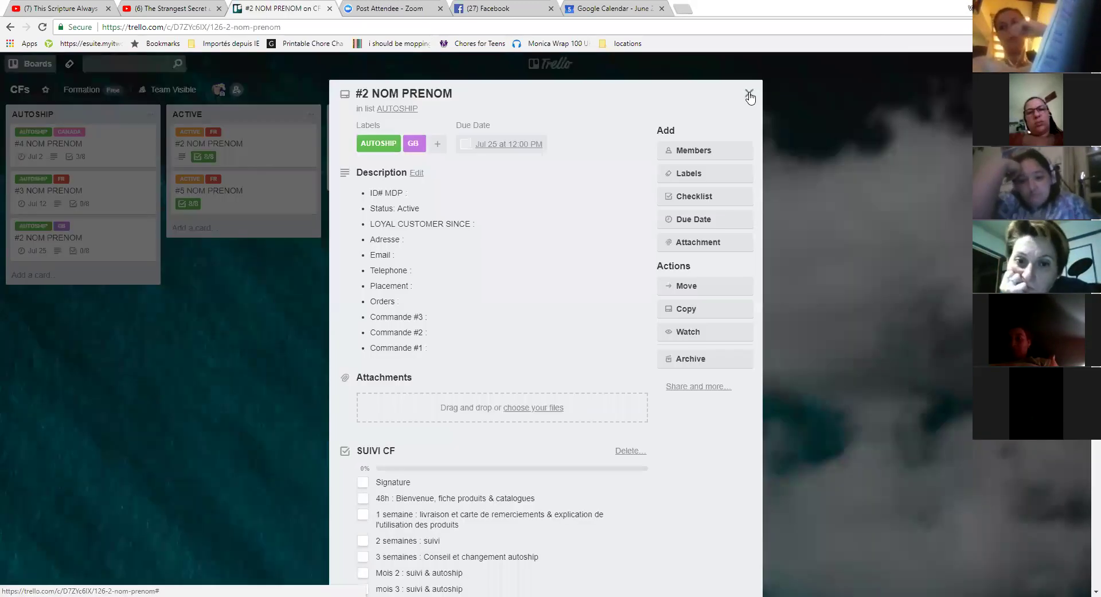
pyautogui.click(897, 394)
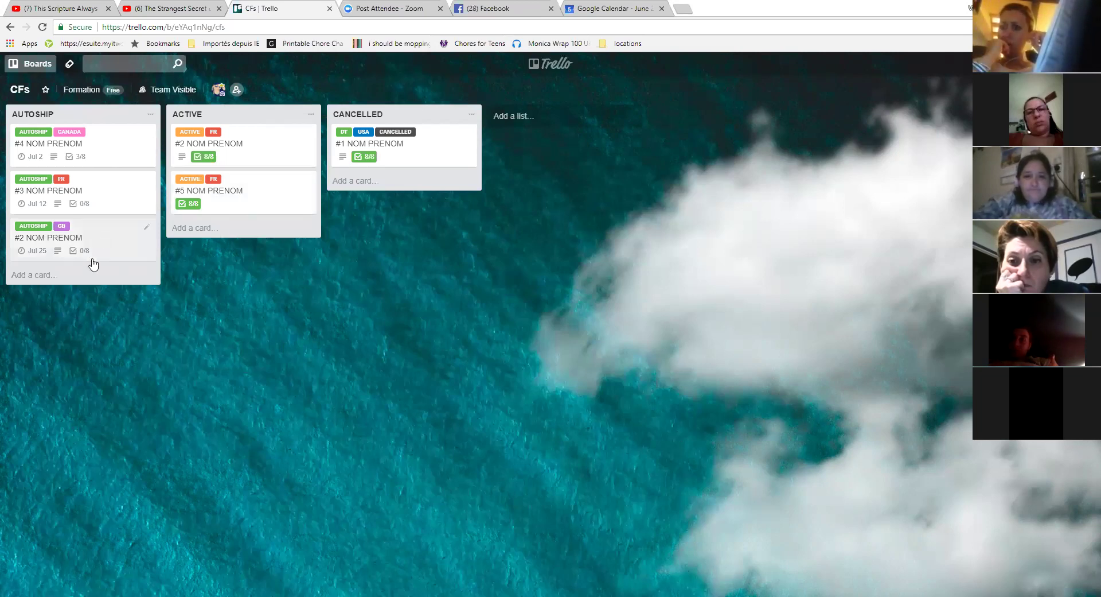
# Copy the SUIVI CF checklist text from the #2 NOM PRENOM card in the AUTOSHIP list and close the card.
pyautogui.click(105, 235)
pyautogui.scroll(-3, 440, 372)
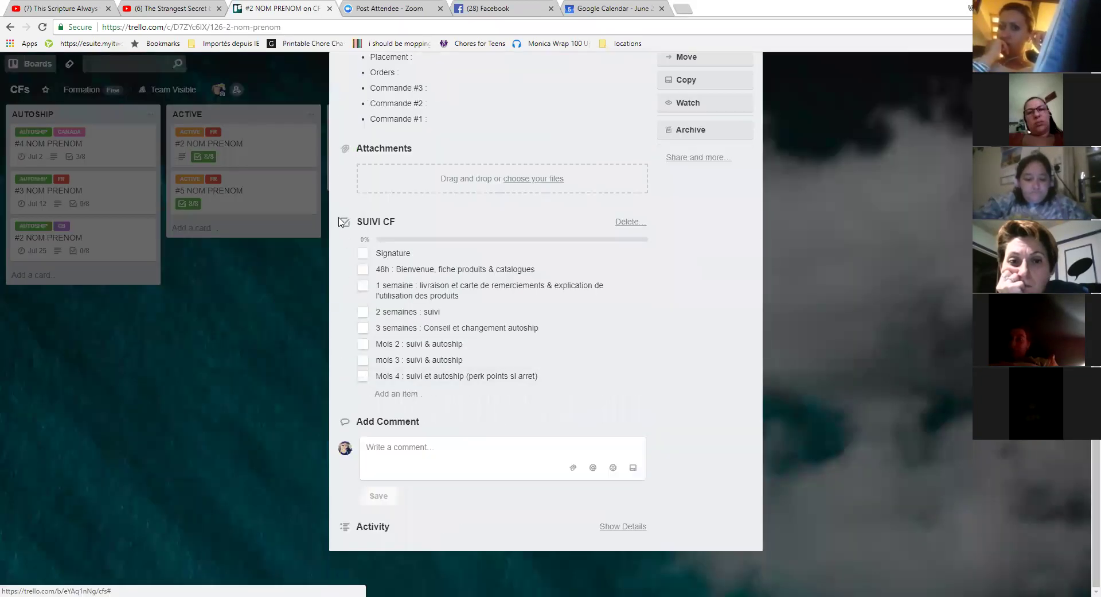
pyautogui.moveTo(484, 255); pyautogui.dragTo(347, 203)
pyautogui.rightClick(394, 220)
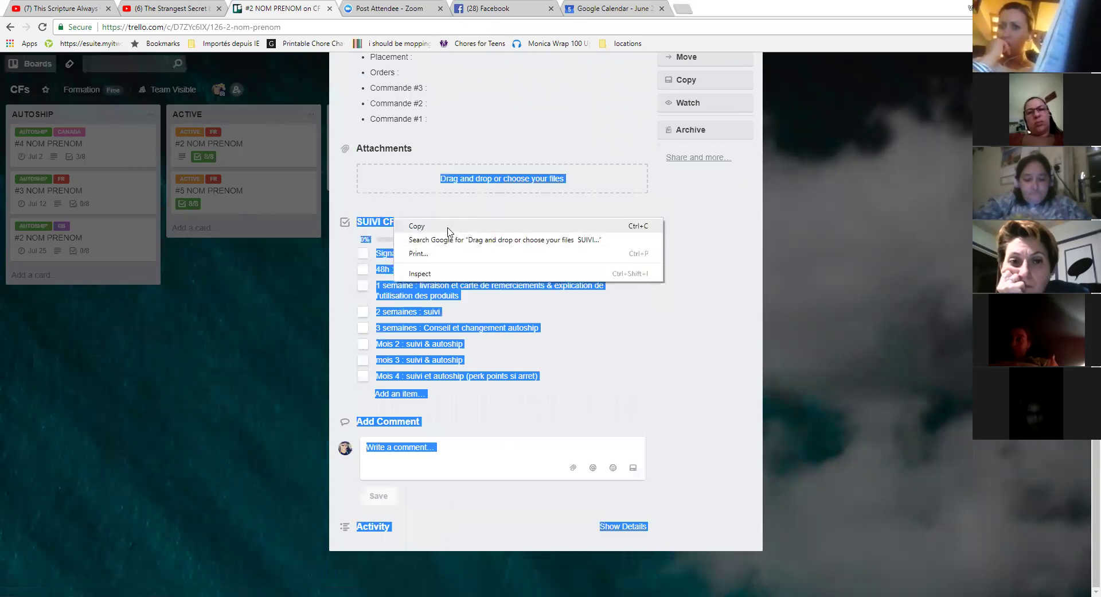
pyautogui.click(448, 228)
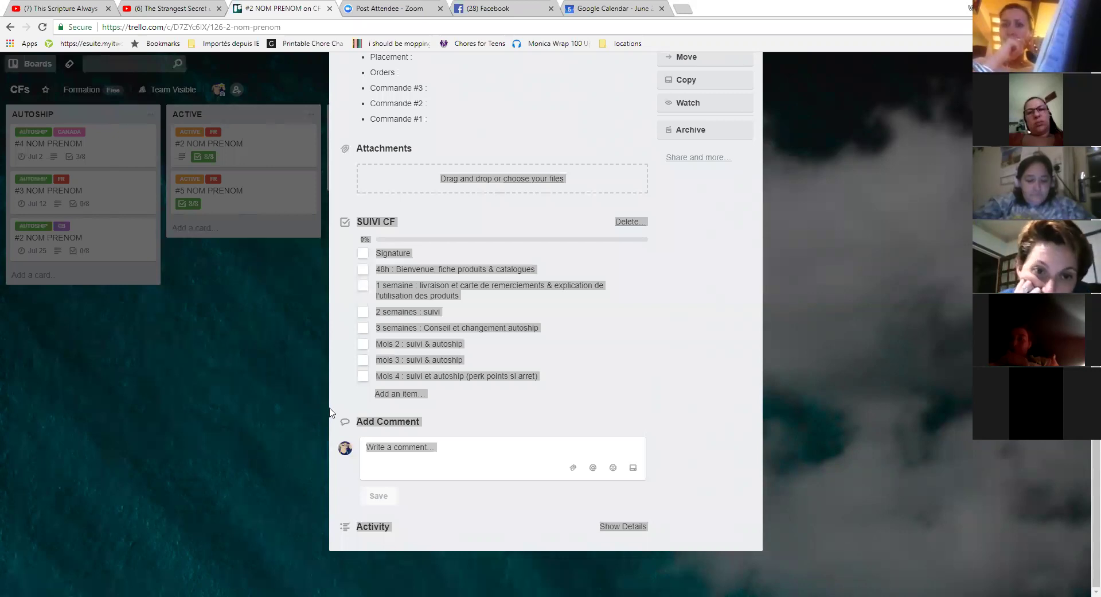
pyautogui.scroll(1, 575, 295)
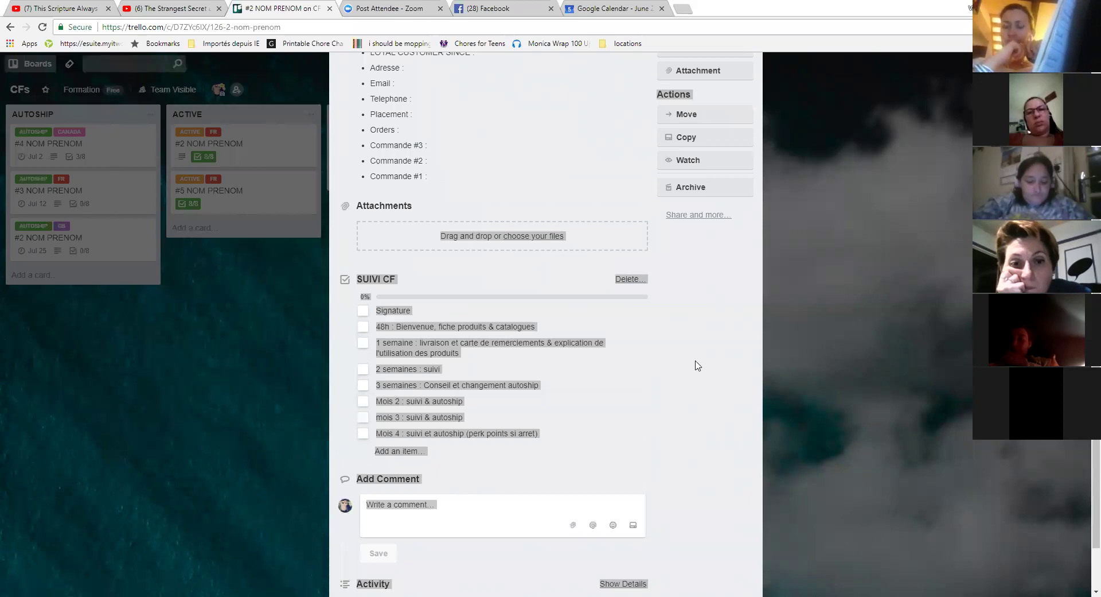
pyautogui.scroll(3, 762, 346)
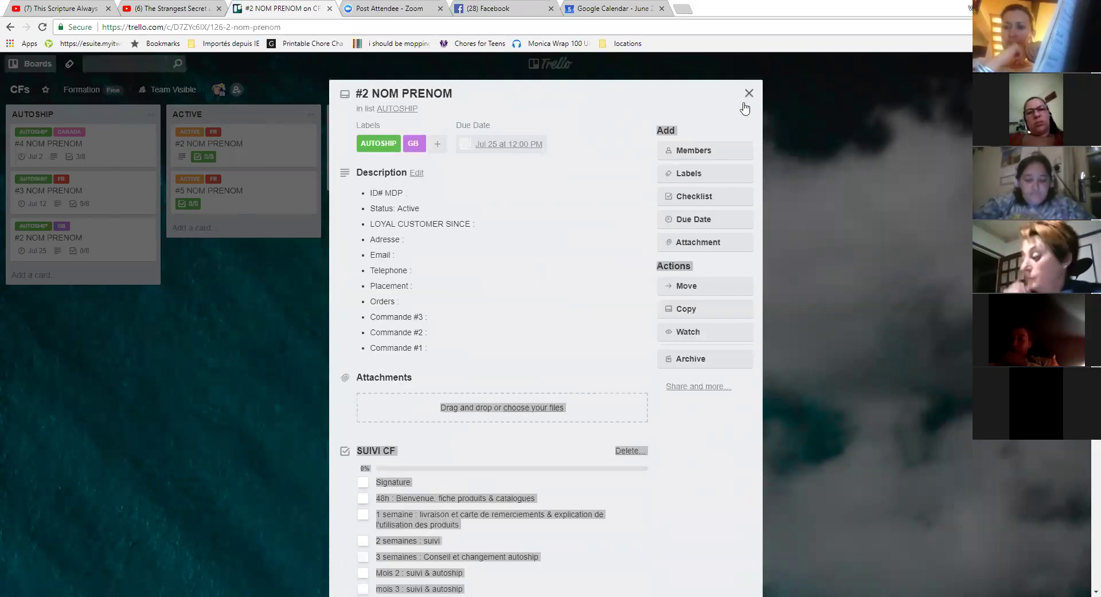
pyautogui.click(799, 277)
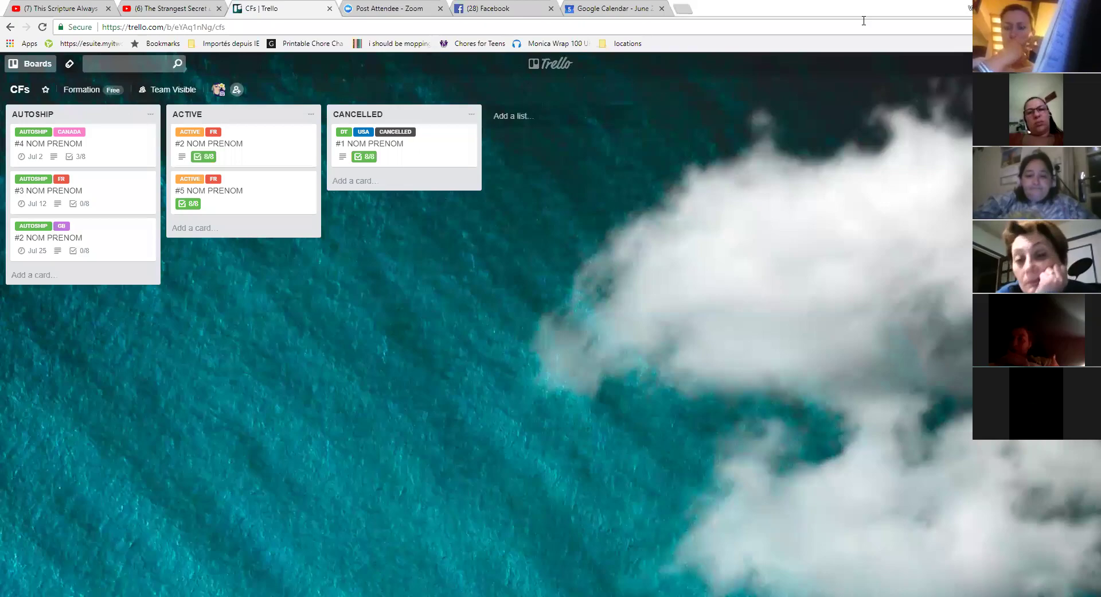